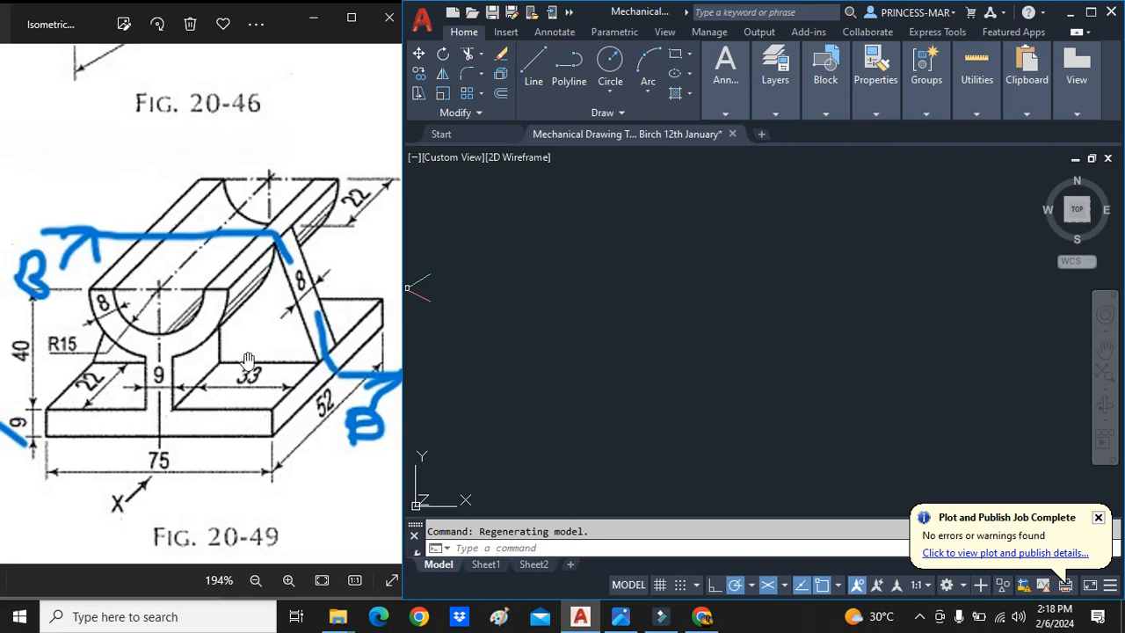
Draw a vertical and a horizontal construction line crossing each other, and erase the diagonal segment joining them.
left_click(534, 66)
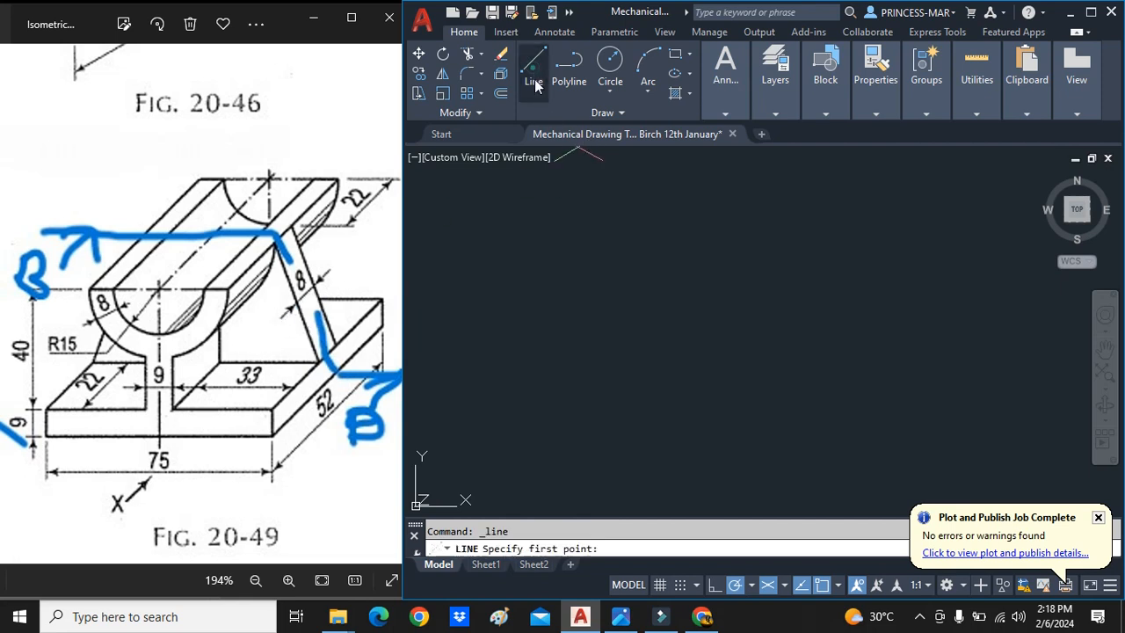
left_click(658, 226)
left_click(659, 468)
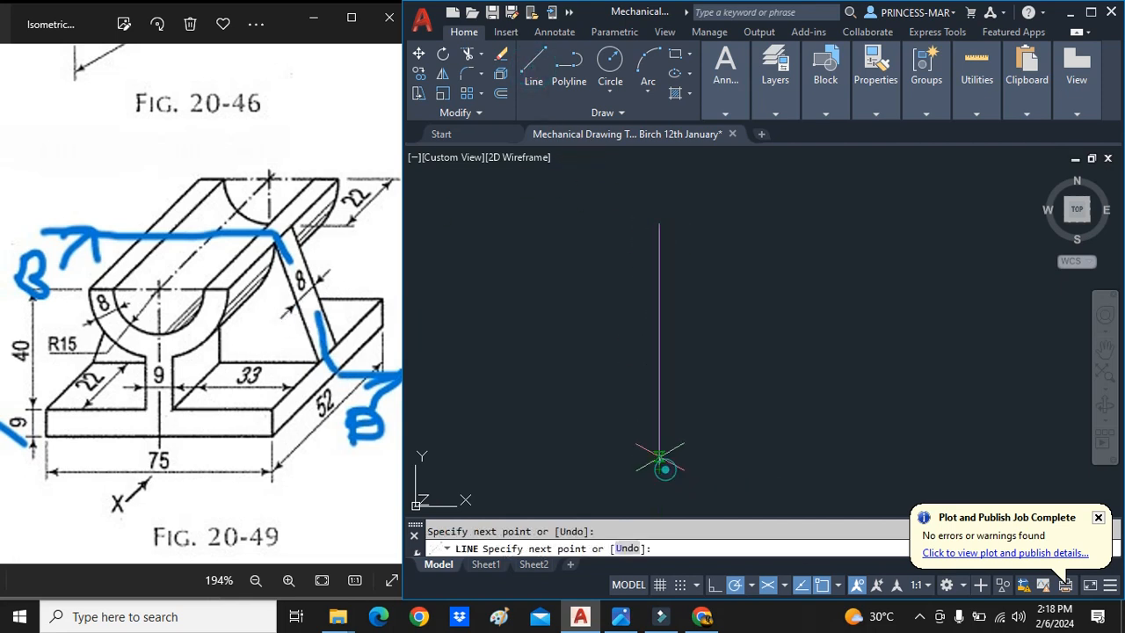
left_click(536, 281)
left_click(864, 281)
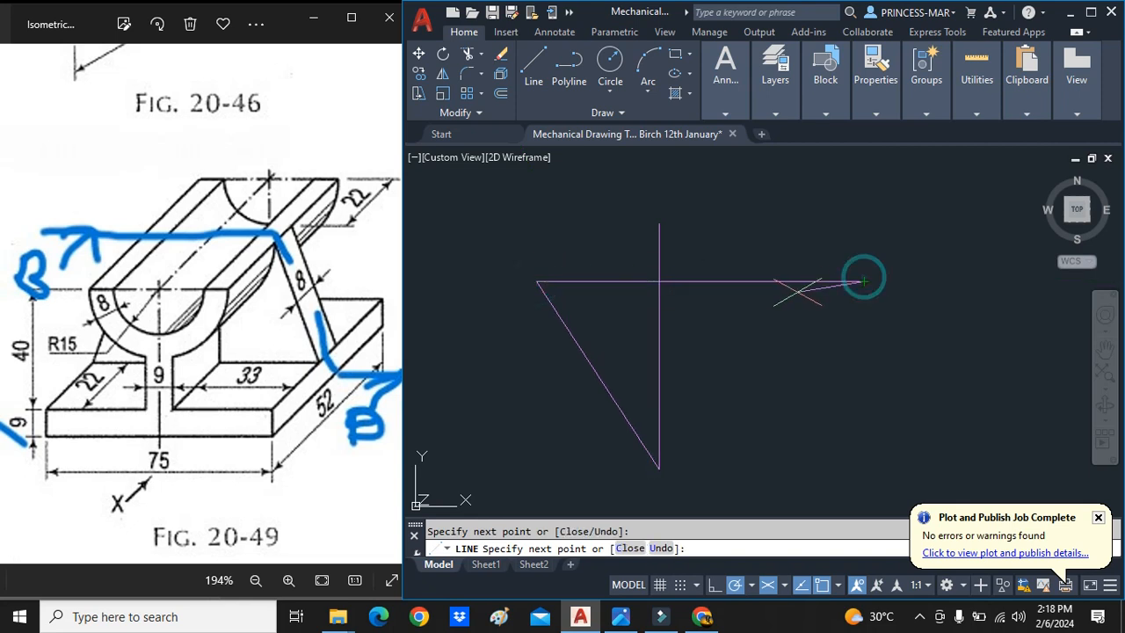
key("Escape")
left_click(582, 336)
key("Delete")
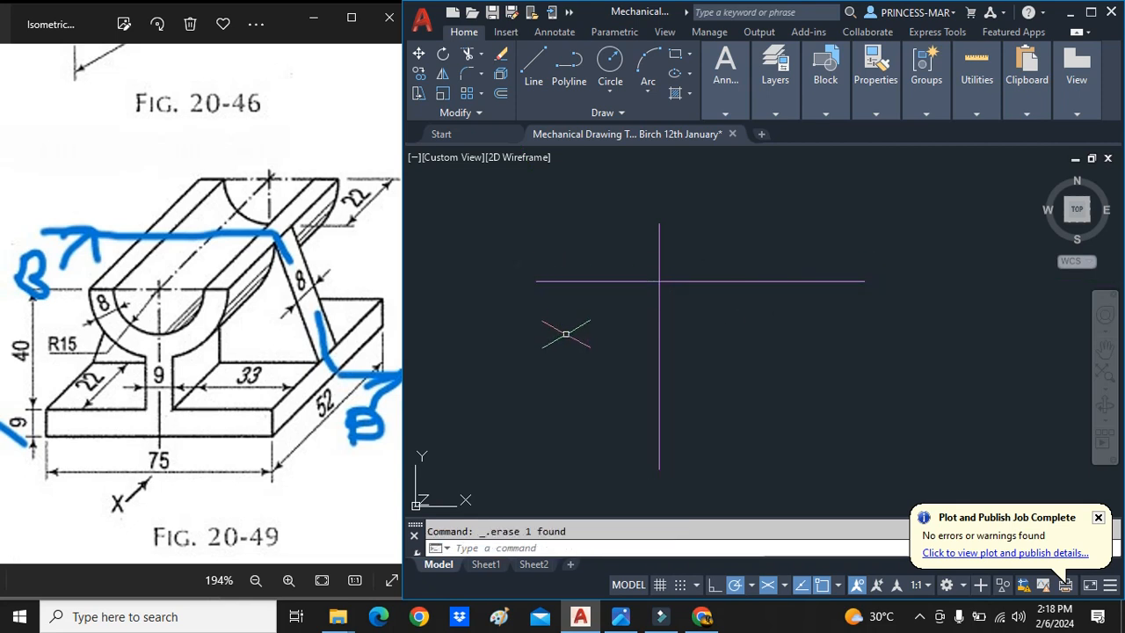
Draw a circle of radius 15 centred on the intersection of the two construction lines.
left_click(609, 83)
left_click(625, 118)
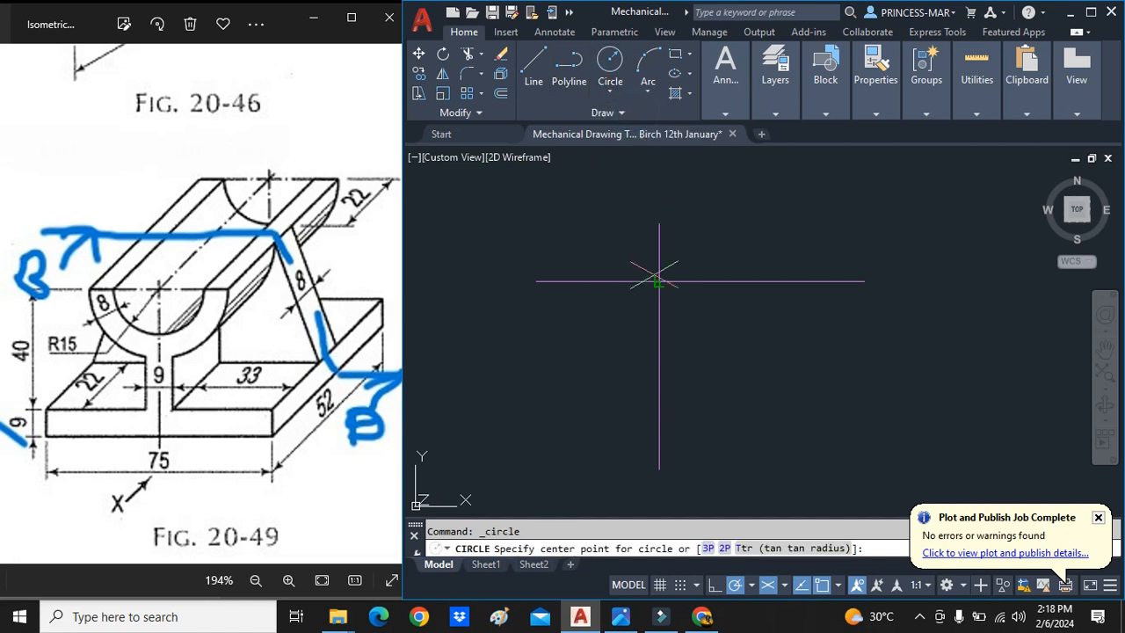
left_click(659, 282)
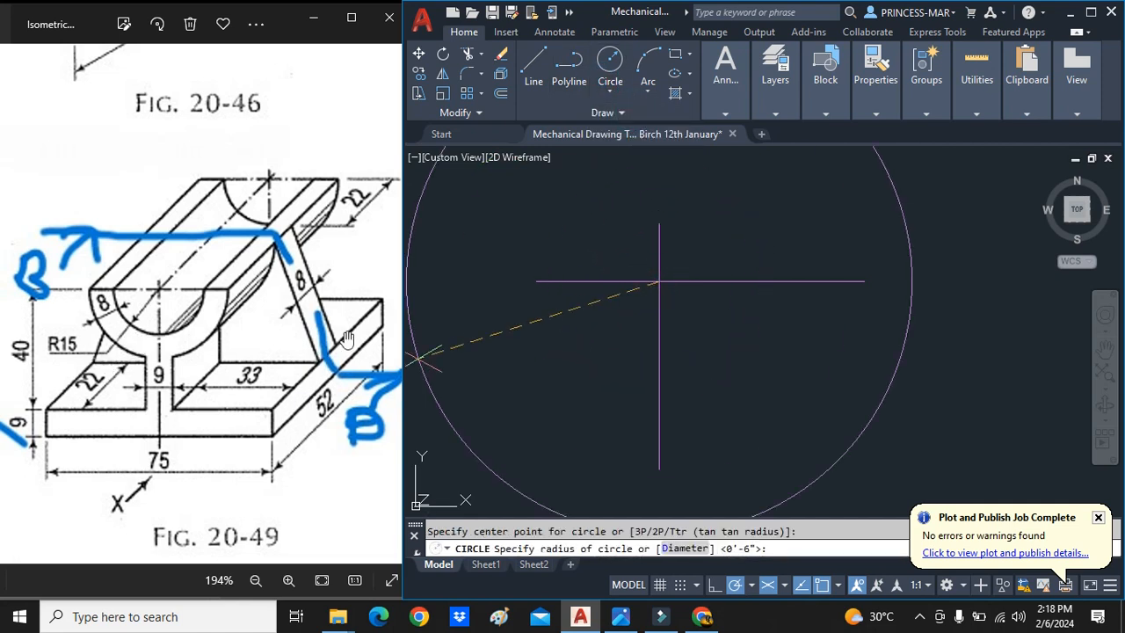
type("15")
key("Return")
scroll(620, 294, "up", 2)
middle_click_drag(565, 292, 618, 382)
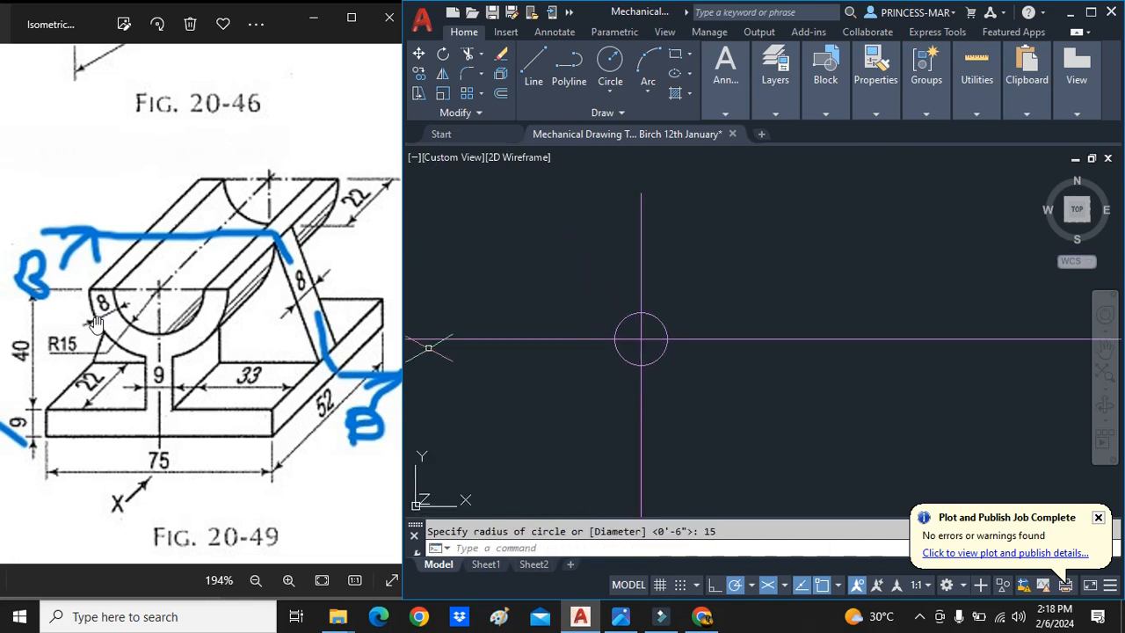
Draw a concentric outer circle of radius 23 around the first circle's centre.
left_click(610, 64)
left_click(641, 339)
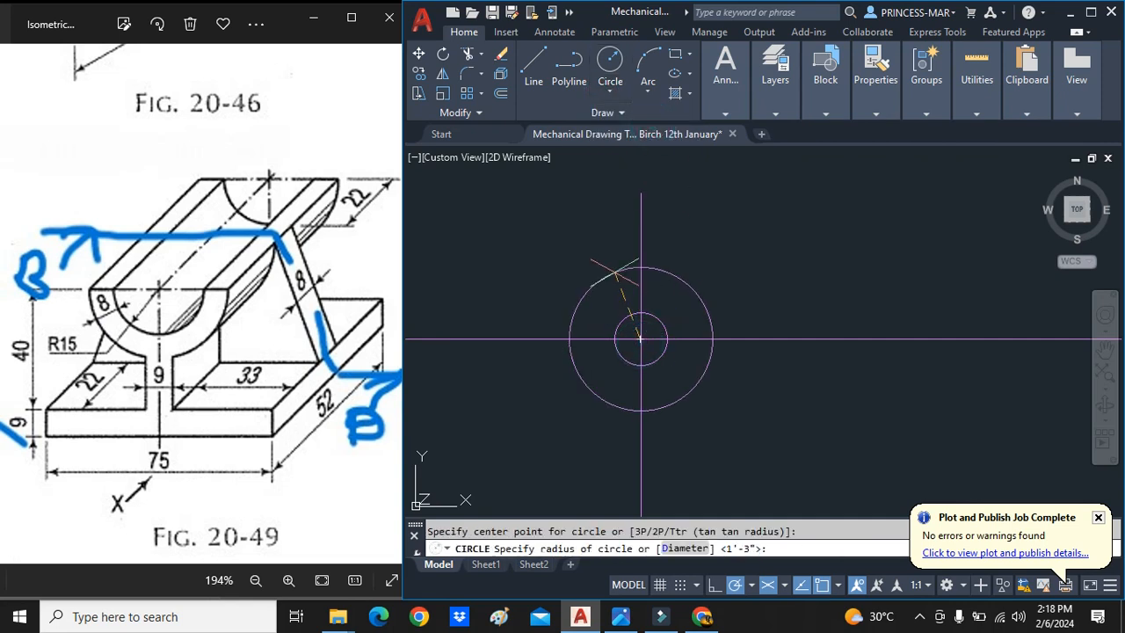
key("Return")
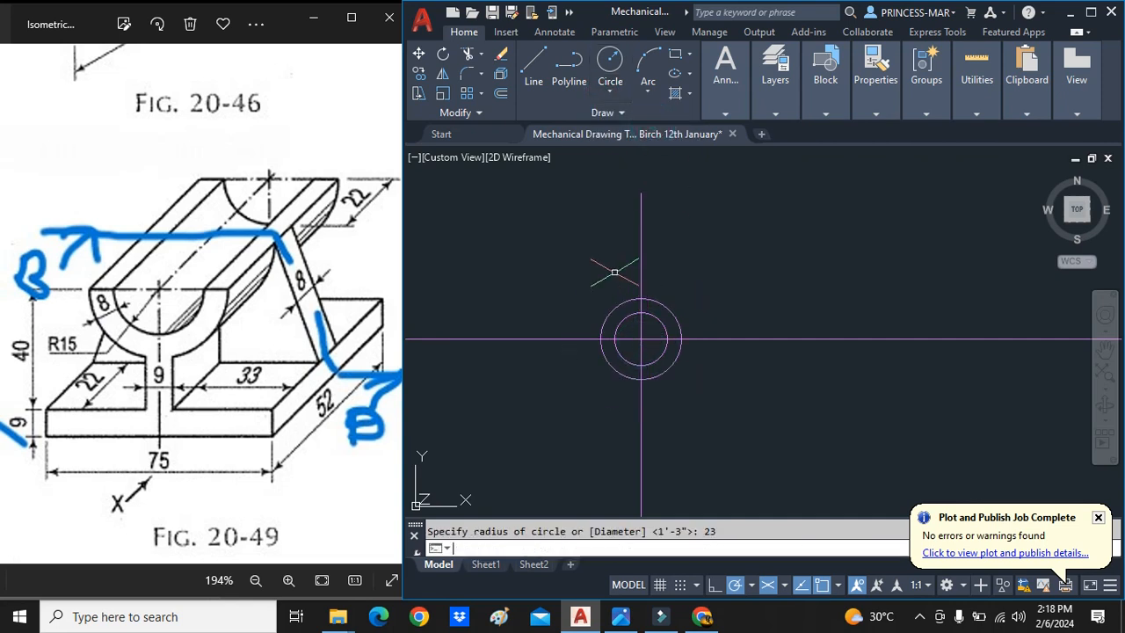
Trim away the upper halves of both circles above the horizontal line.
left_click(466, 56)
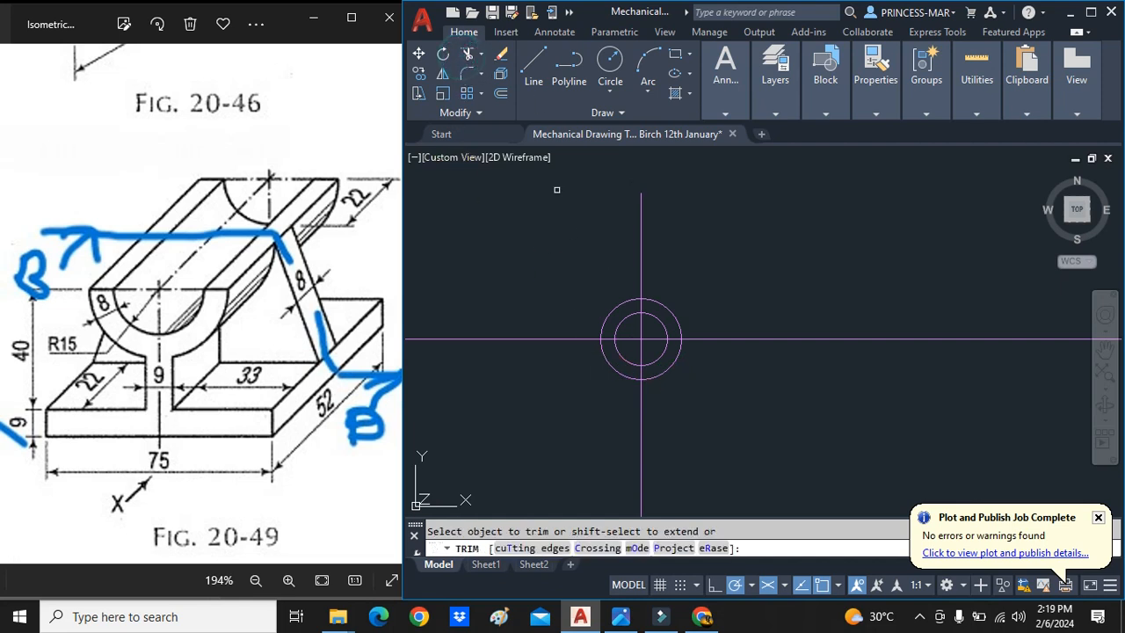
left_click_drag(634, 329, 574, 266)
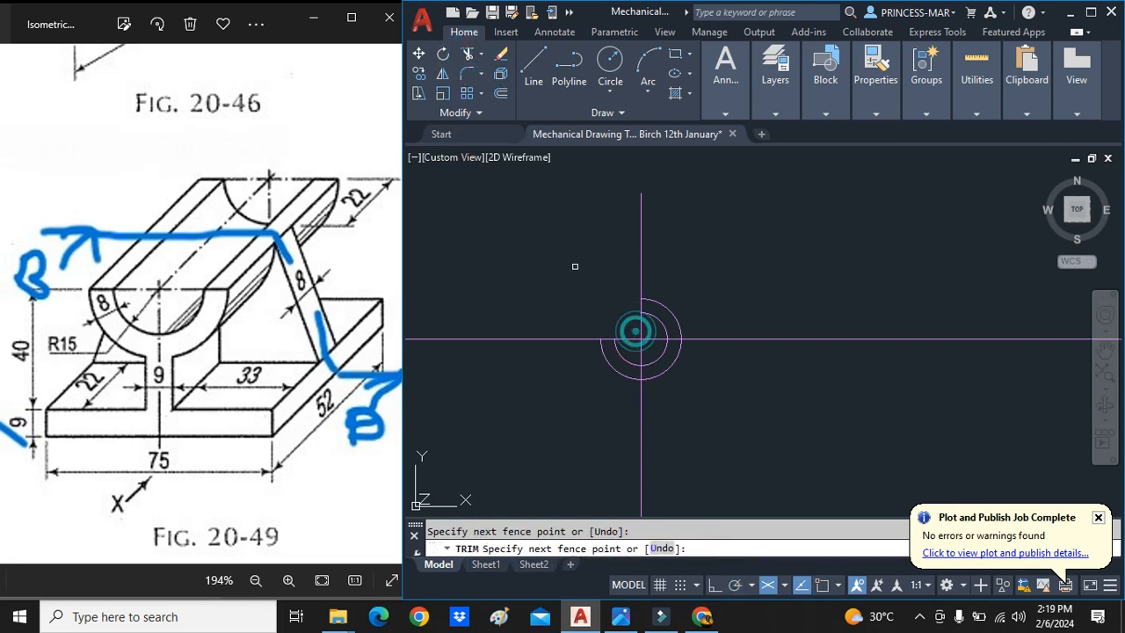
left_click_drag(654, 328, 698, 255)
right_click(691, 289)
left_click(741, 319)
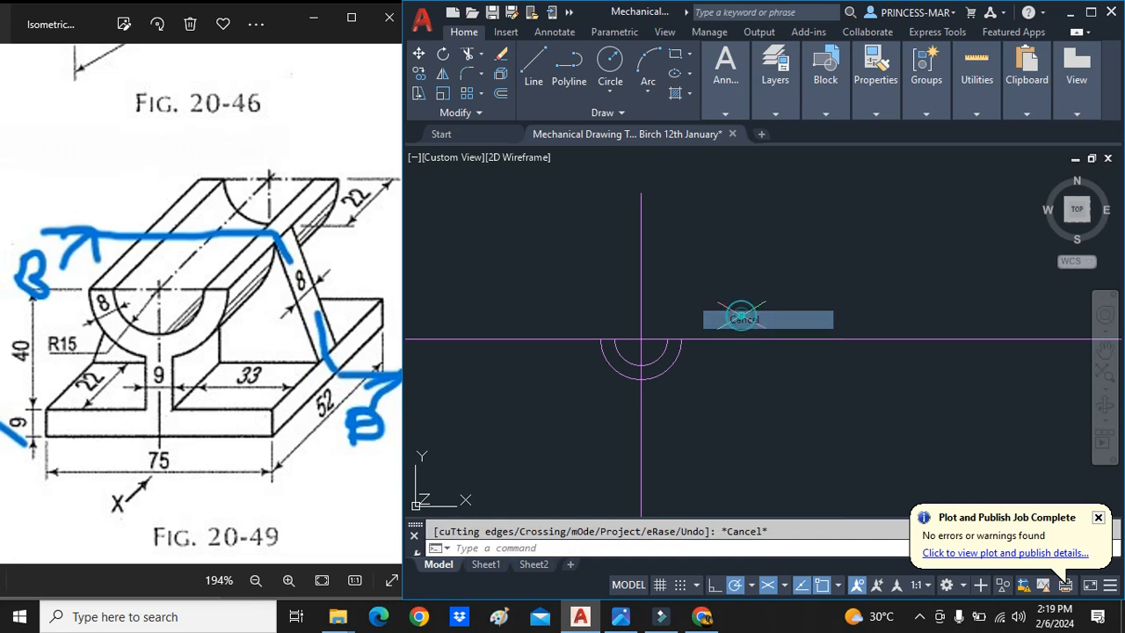
right_click(718, 296)
mouse_move(785, 325)
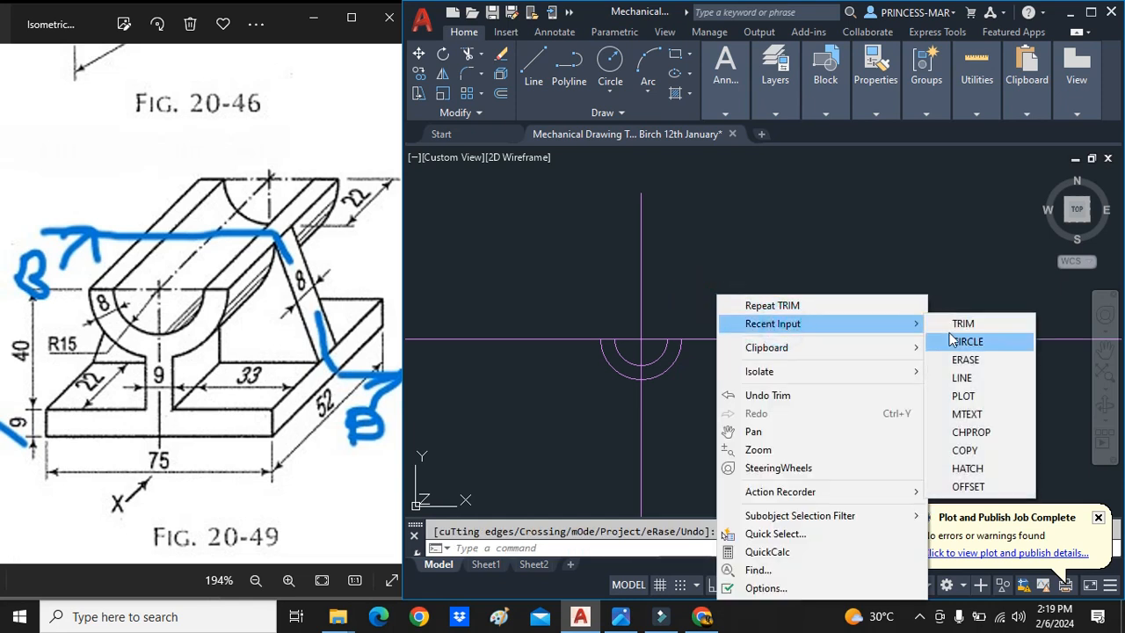
left_click(967, 380)
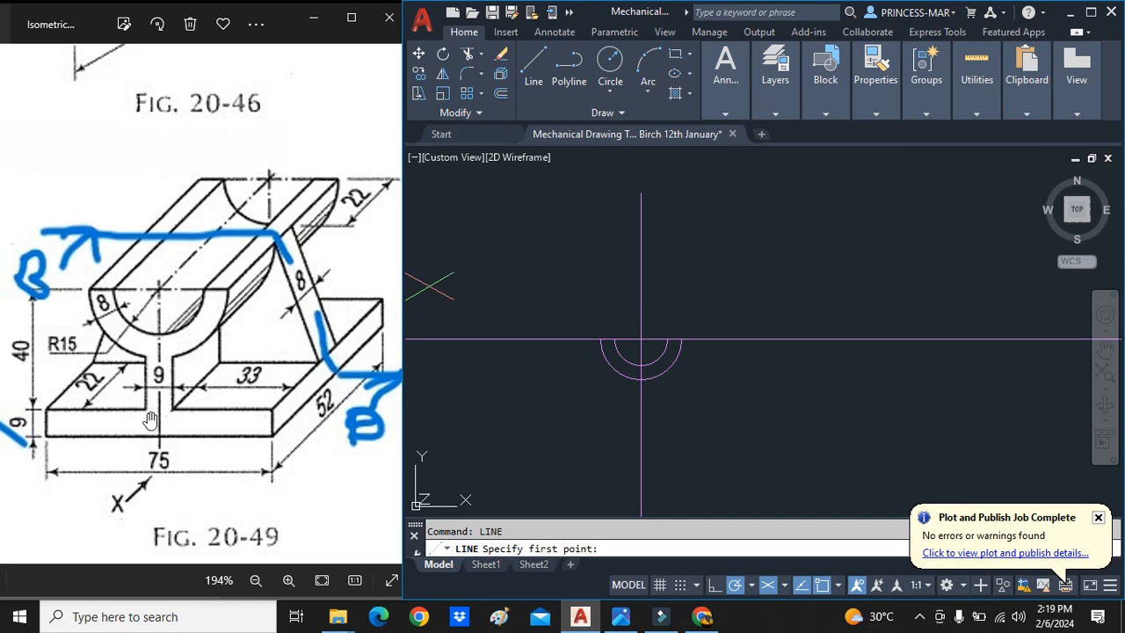
scroll(632, 457, "up", 2)
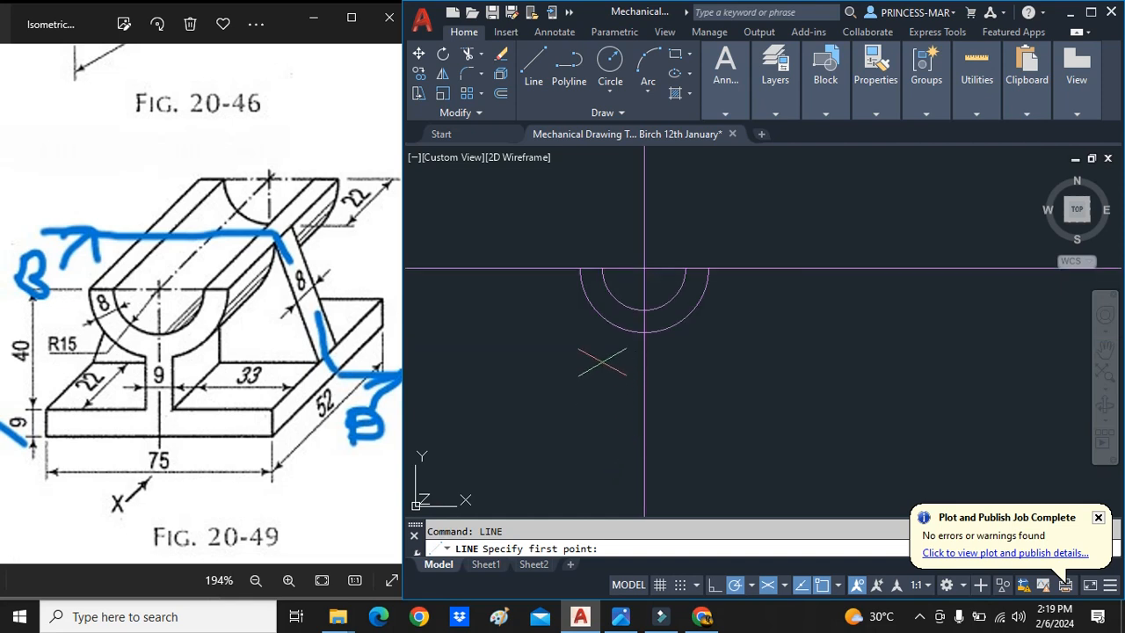
key("Escape")
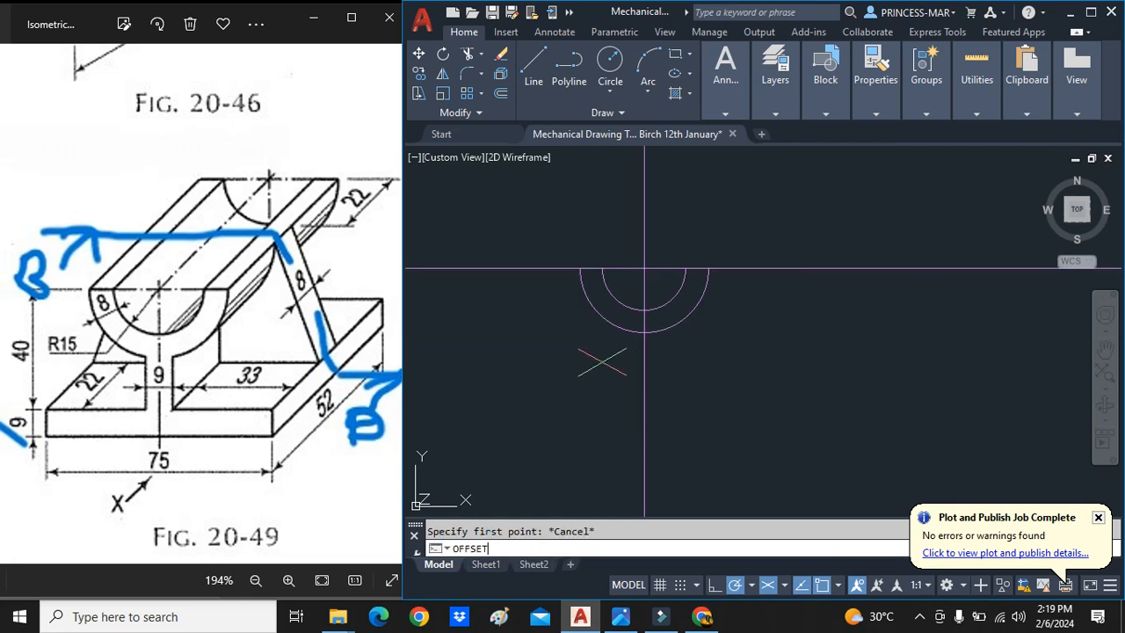
Offset the vertical centre line by 4.5 to both sides to lay out the web's thickness.
type("OFFSET")
key("Return")
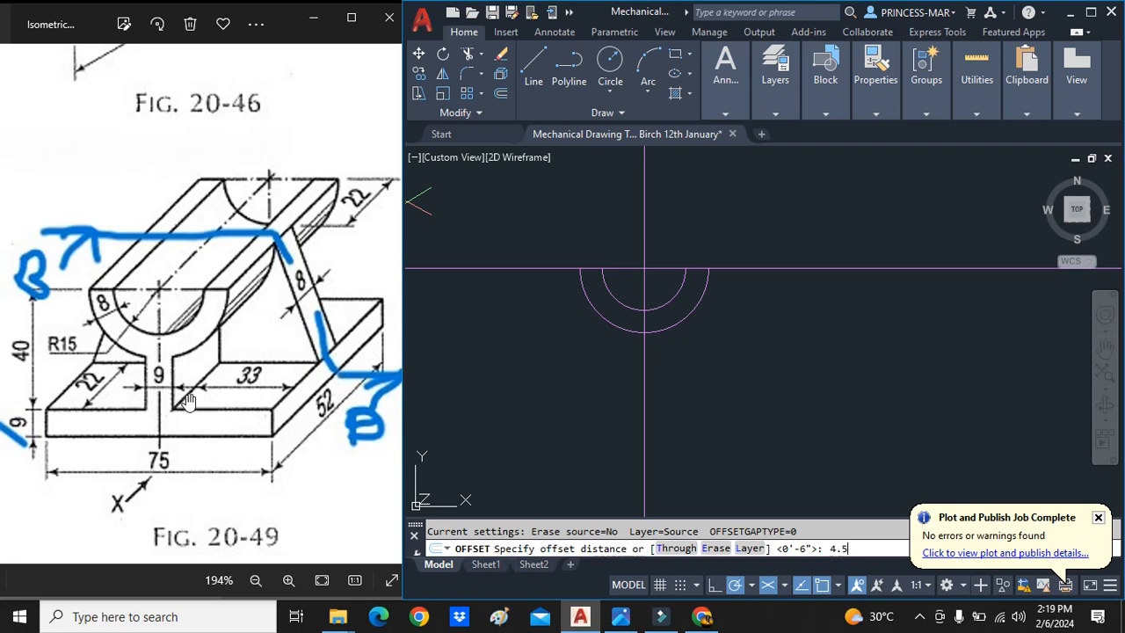
key("Return")
left_click(646, 354)
left_click(620, 366)
left_click(645, 359)
left_click(668, 348)
key("Escape")
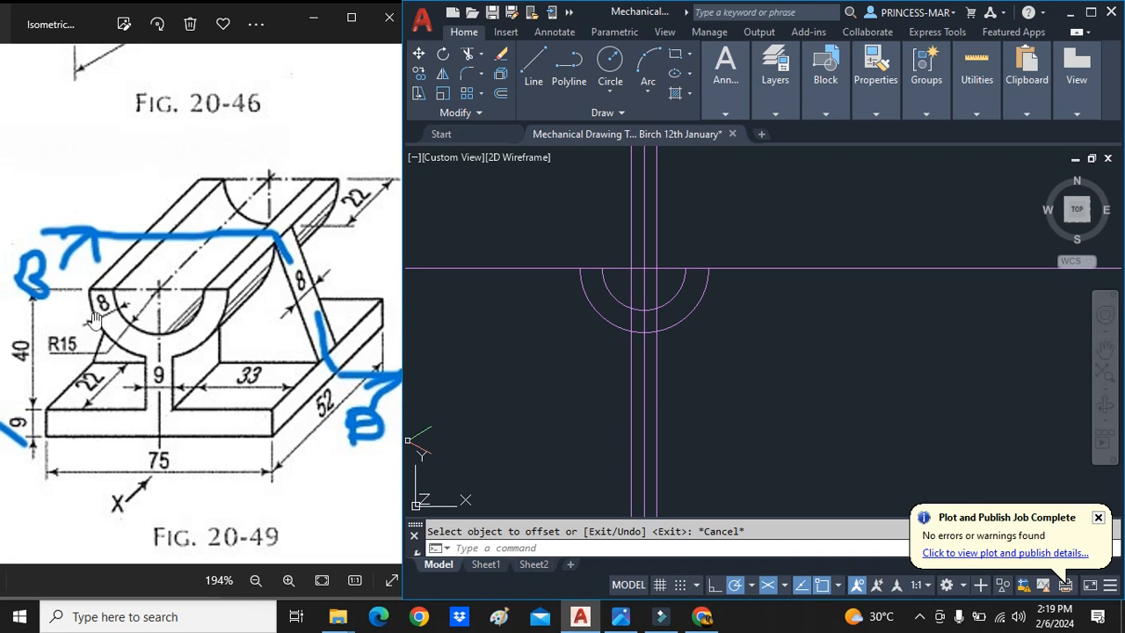
key("Escape")
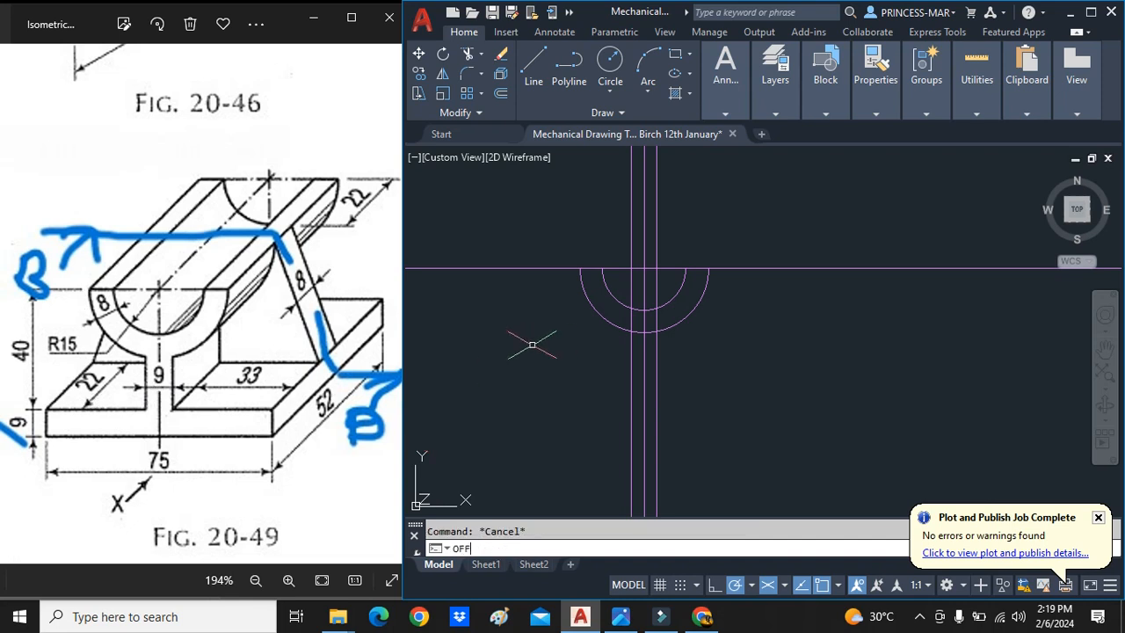
Offset the horizontal line 40 downward to mark the top face of the base.
key("Return")
type("40")
key("Return")
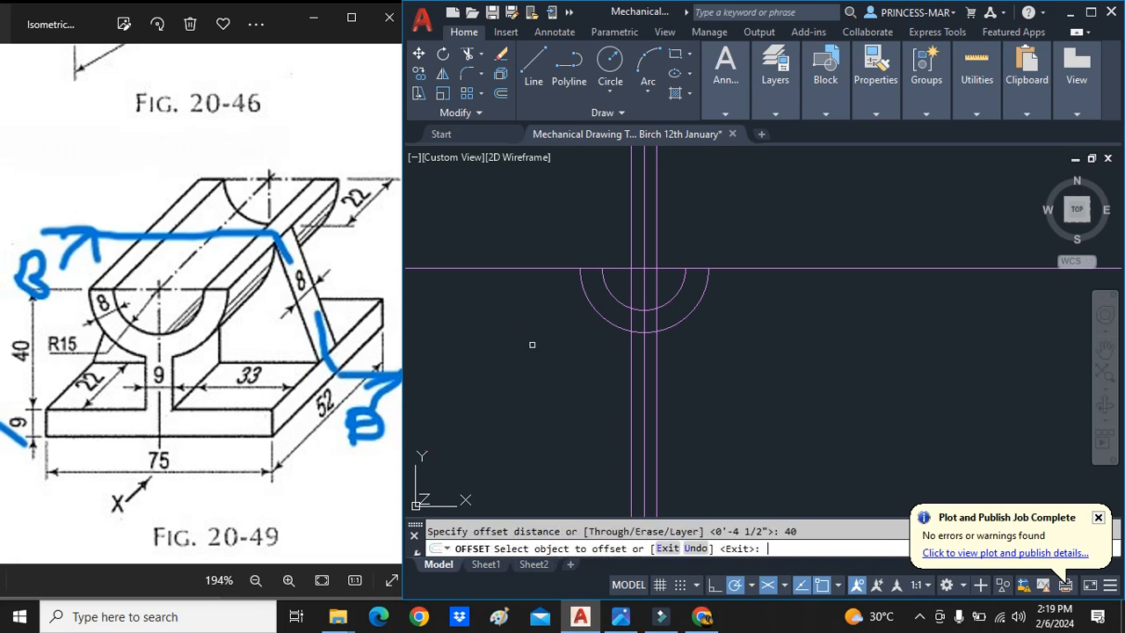
scroll(532, 344, "up", 2)
left_click(587, 225)
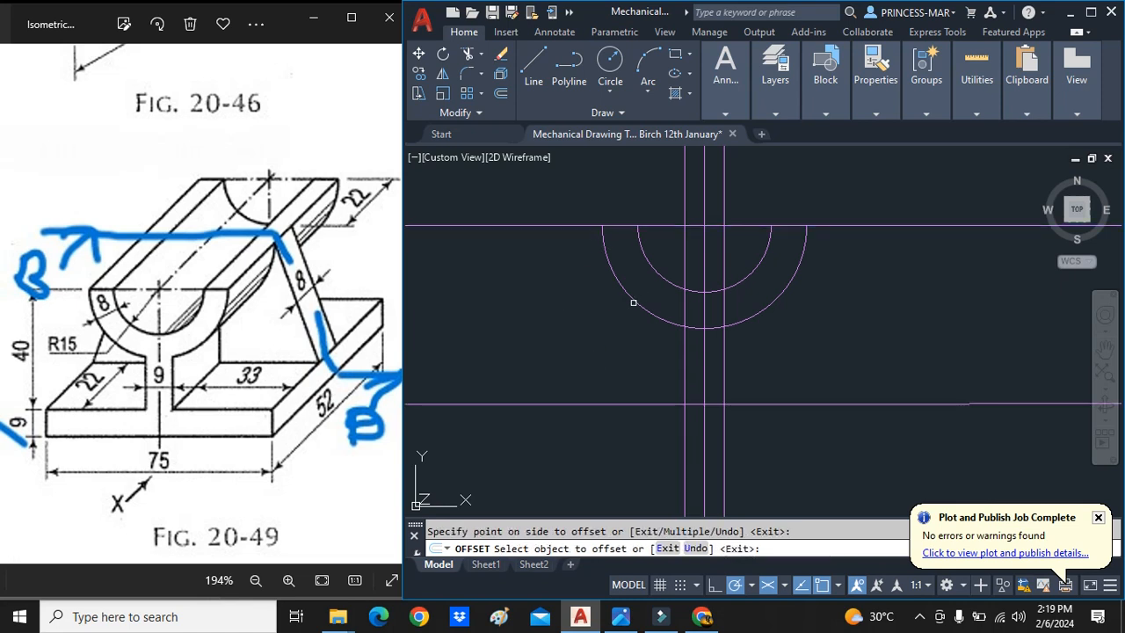
key("Escape")
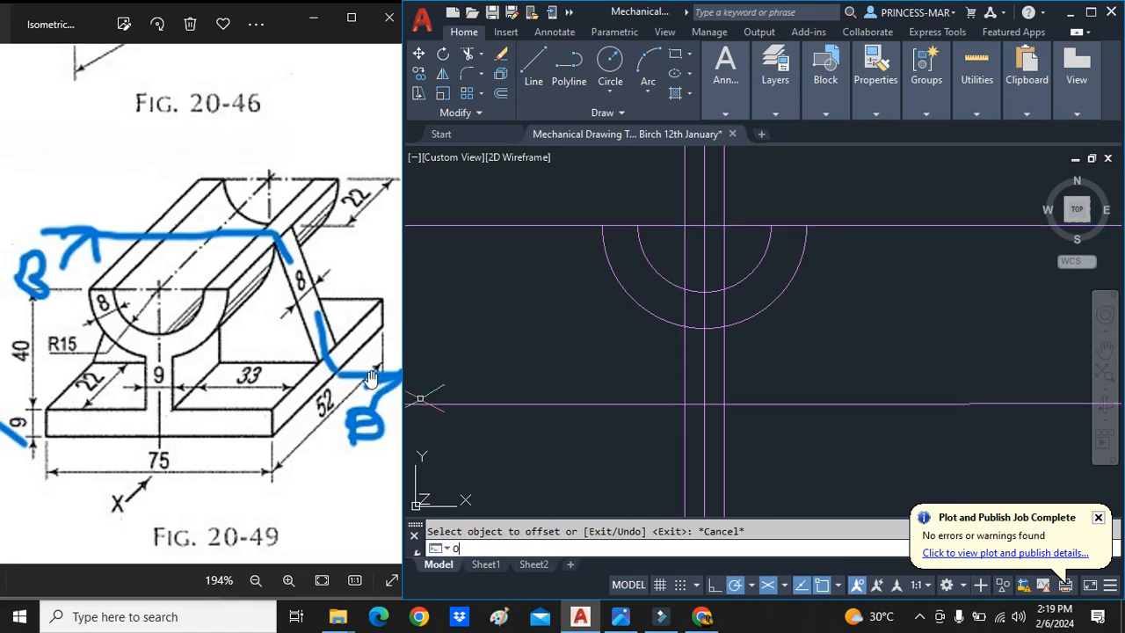
Offset the base's top line 9 downward to mark the underside of the base.
type("OFFSET")
key("Return")
type("9")
key("Return")
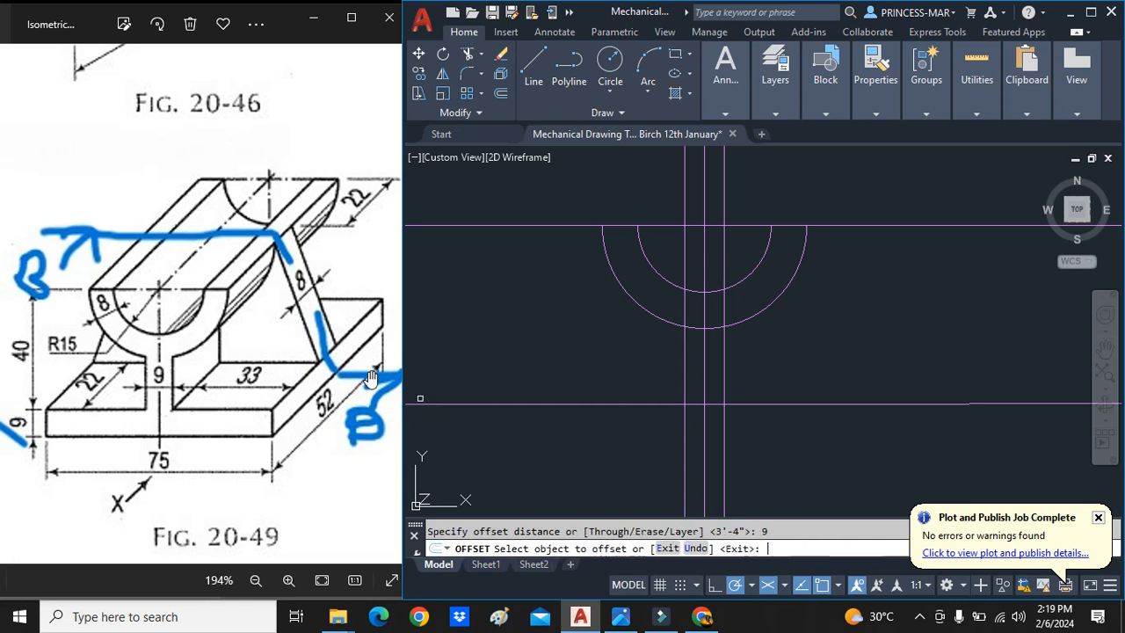
left_click(653, 404)
key("Escape")
scroll(646, 417, "down", 2)
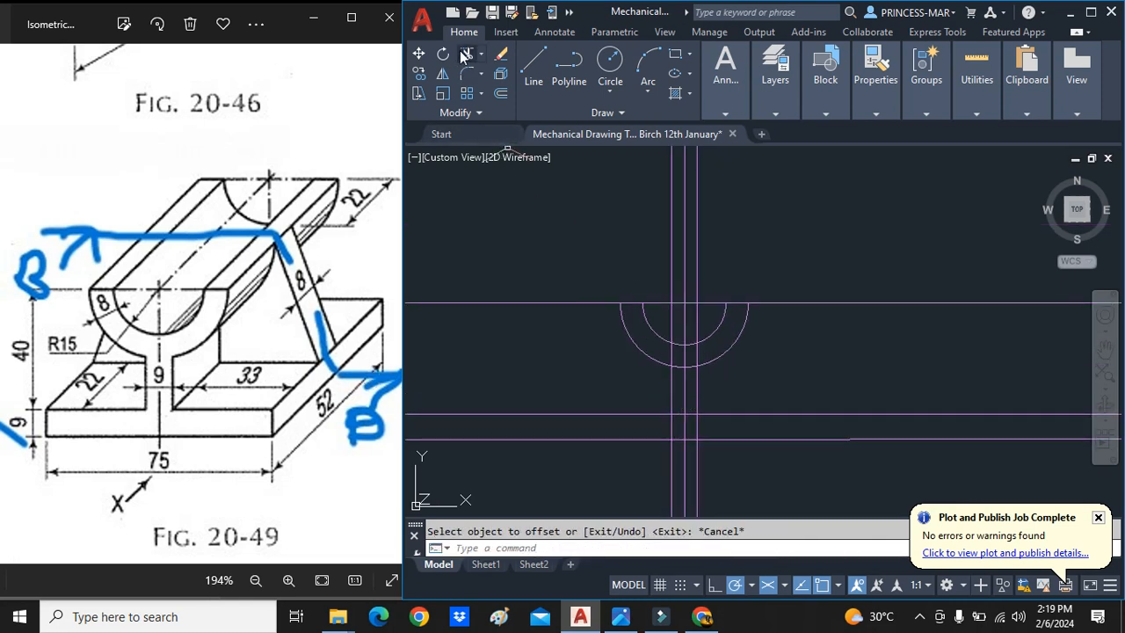
Trim the two web lines where they run inside the inner and outer semicircles.
left_click(467, 54)
scroll(685, 337, "up", 3)
left_click_drag(645, 330, 606, 333)
mouse_move(691, 303)
left_mouse_down()
mouse_move(751, 264)
mouse_move(643, 412)
left_mouse_up()
left_click(628, 404)
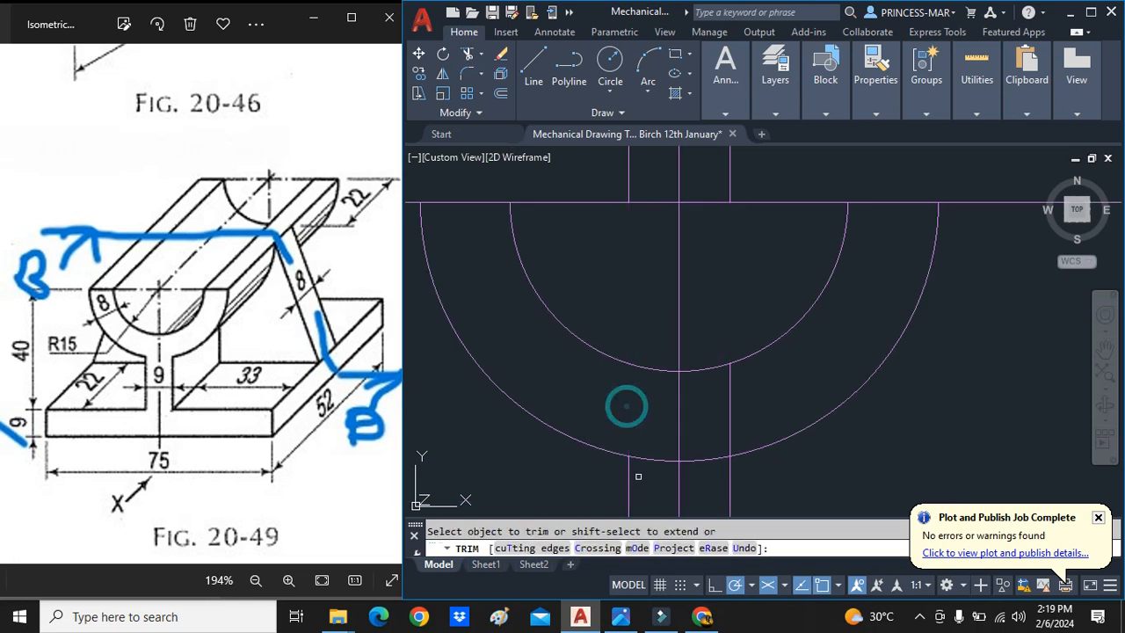
left_click_drag(708, 434, 738, 391)
Trim the outer arc and base top line between the web lines, and the web lines below the base's top.
scroll(729, 386, "down", 3)
scroll(722, 480, "up", 4)
mouse_move(707, 434)
left_mouse_down()
mouse_move(736, 381)
mouse_move(741, 447)
mouse_move(699, 444)
left_mouse_up()
scroll(699, 444, "down", 2)
scroll(698, 457, "up", 2)
left_click(688, 454)
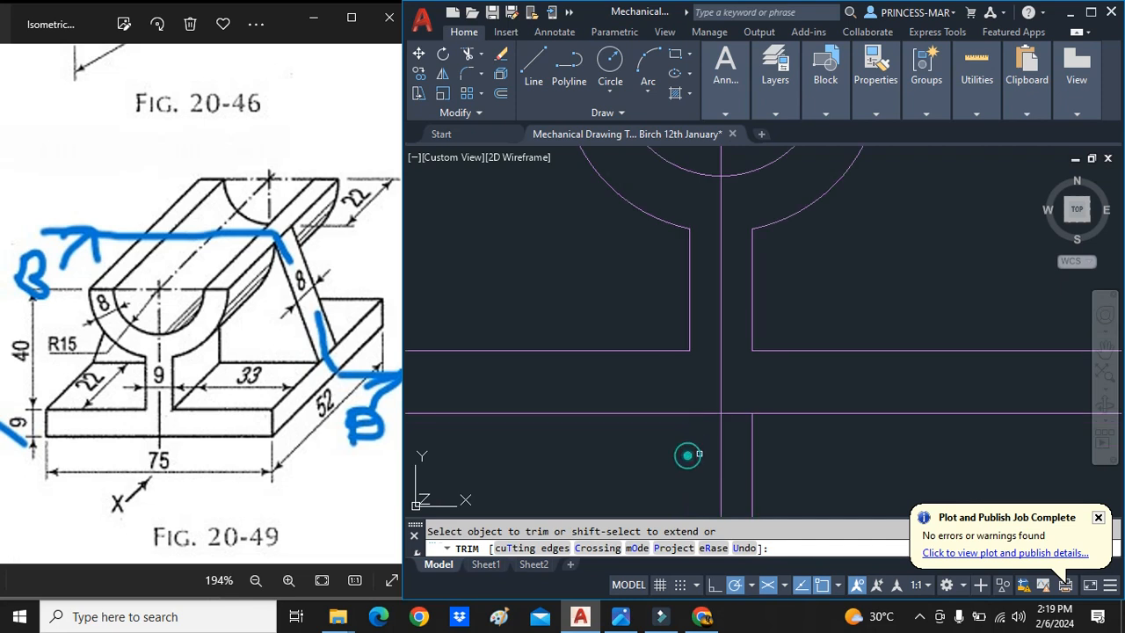
left_click(751, 445)
key("Escape")
scroll(715, 407, "down", 2)
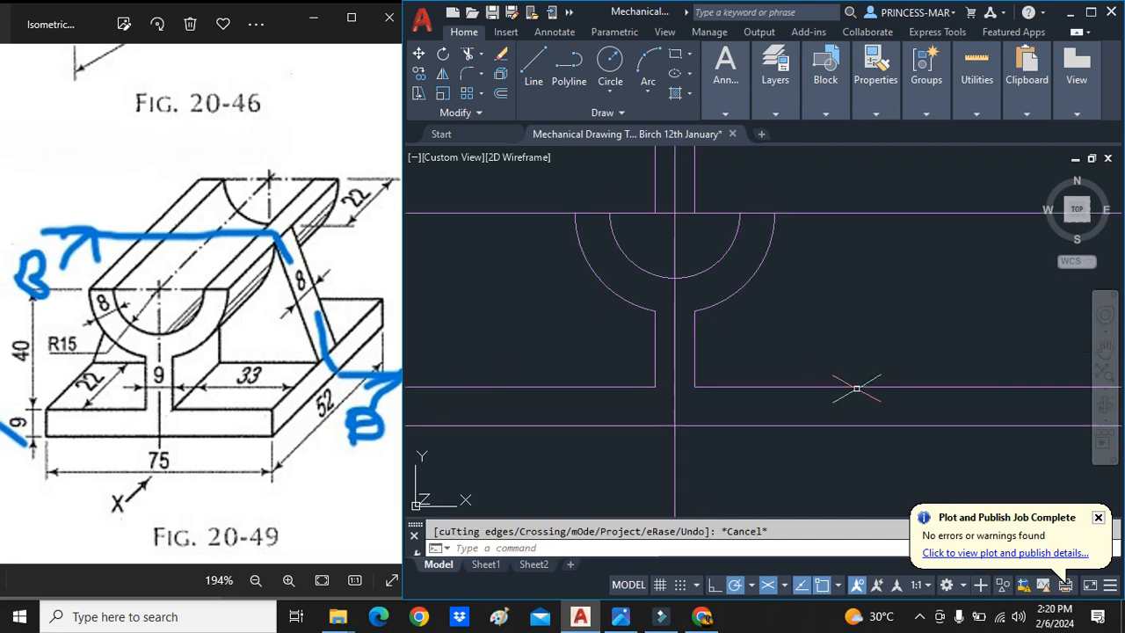
Offset the vertical centre line by 37.5 to both sides to mark the ends of the base.
key("Escape")
type("o")
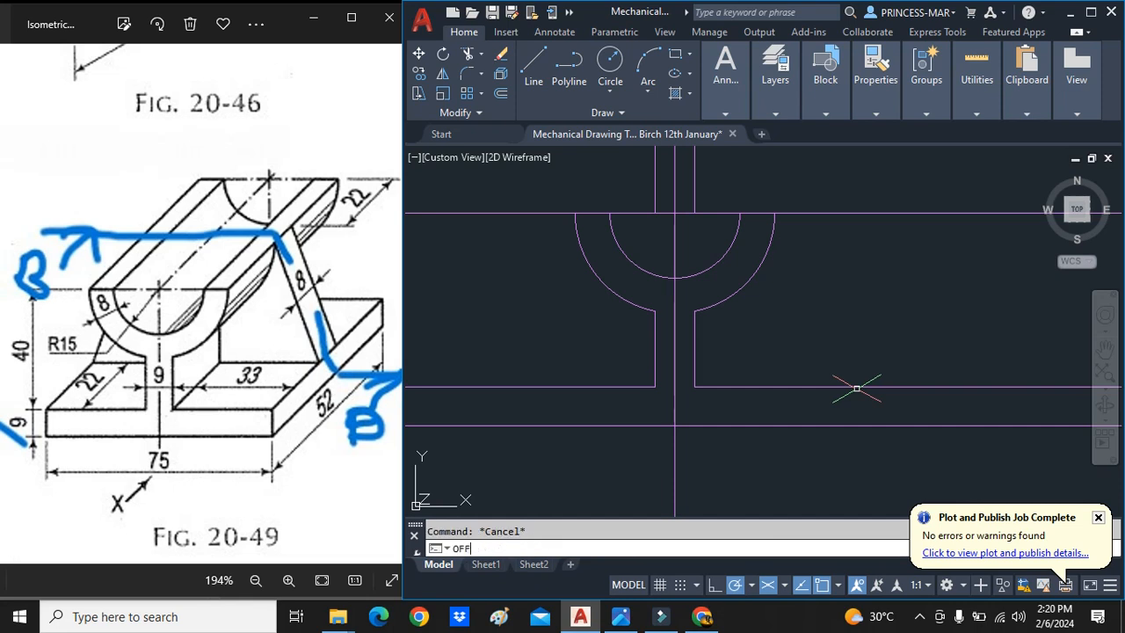
key("Return")
type("3")
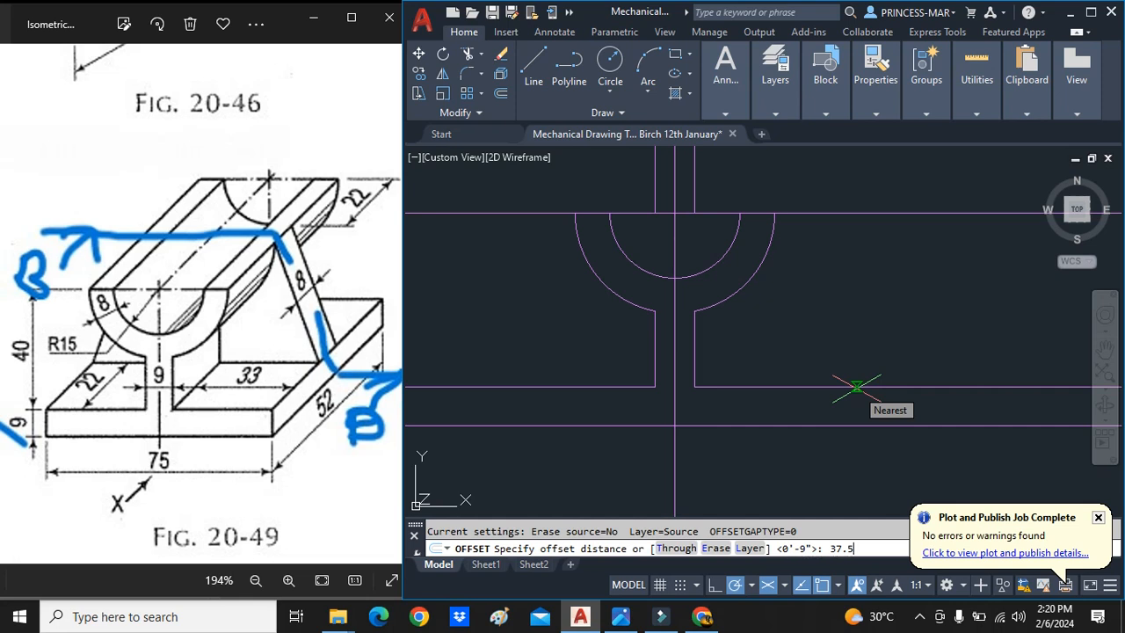
type("7.5")
key("Return")
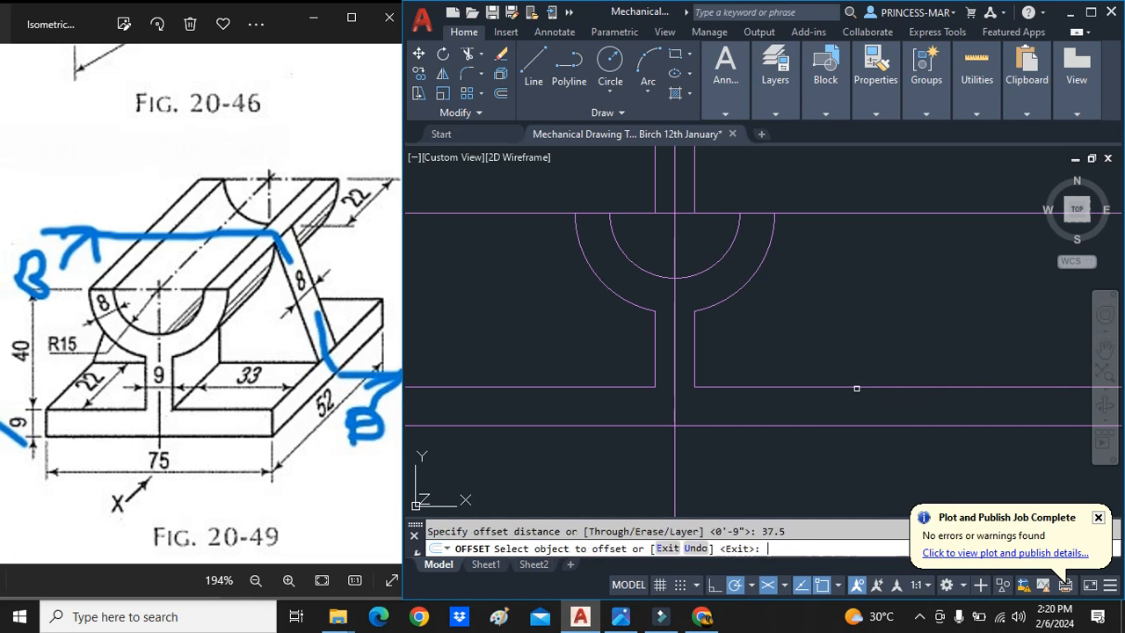
left_click(674, 396)
left_click(747, 396)
left_click(675, 395)
left_click(561, 399)
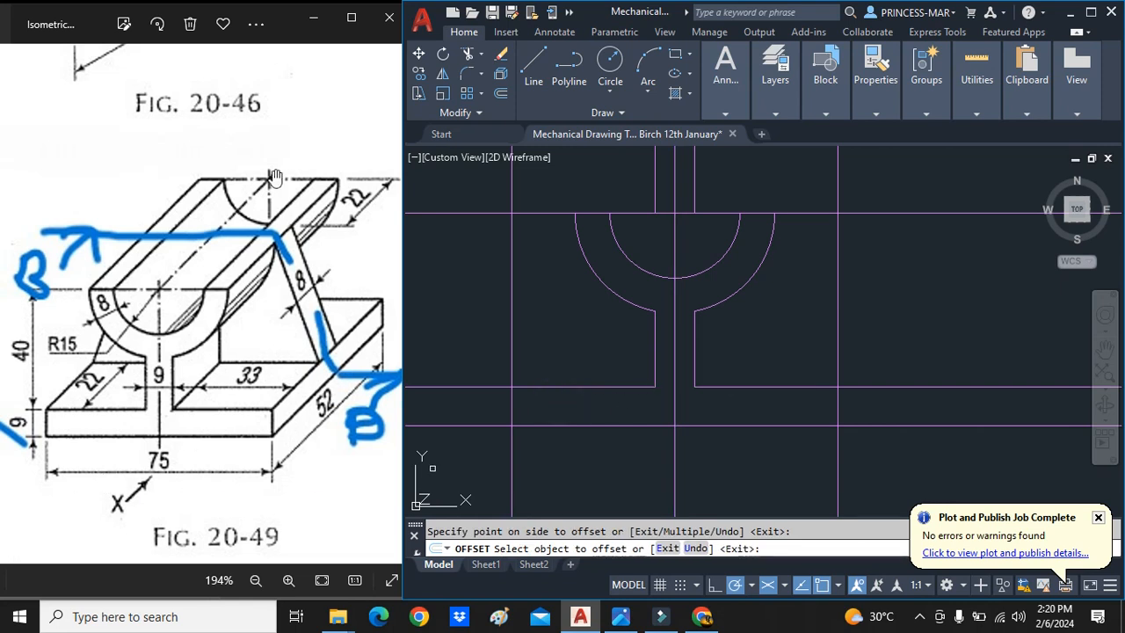
Trim the end lines and overhanging horizontal lines to close the rectangular outline of the base.
left_click(467, 54)
mouse_move(573, 361)
left_mouse_down()
mouse_move(570, 334)
mouse_move(568, 471)
left_mouse_up()
left_click(835, 484)
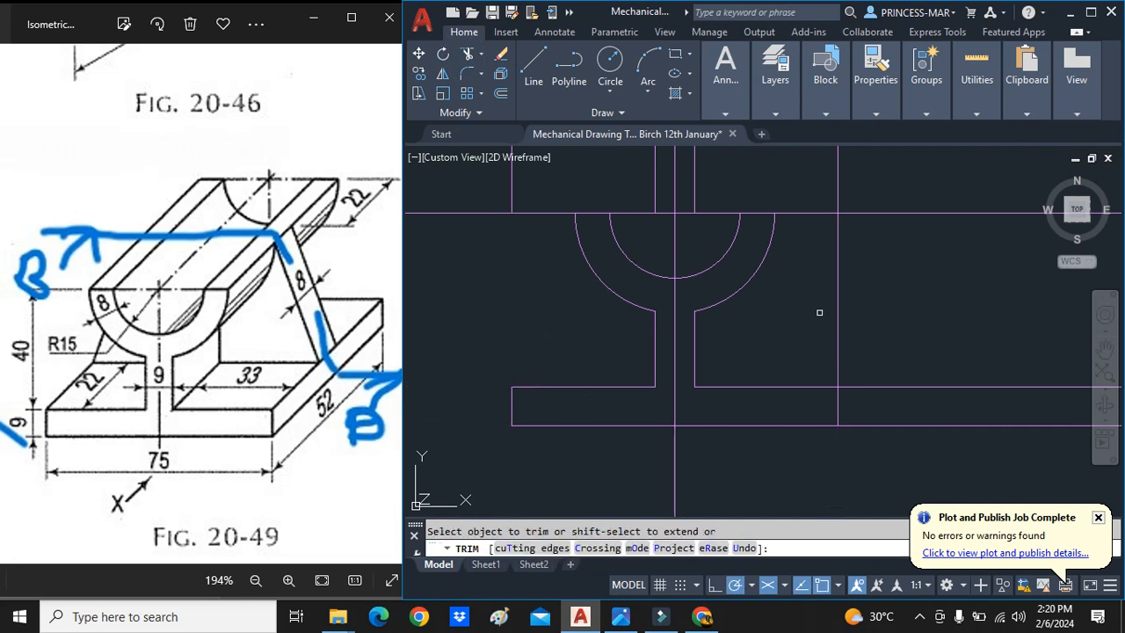
left_click_drag(818, 312, 872, 479)
Trim the top horizontal line to the rims of the half-ring and remove the leftover vertical lines, keeping the centre line.
left_click_drag(870, 269, 833, 166)
left_click_drag(899, 187, 814, 245)
mouse_move(531, 176)
left_mouse_down()
mouse_move(509, 226)
mouse_move(628, 188)
mouse_move(677, 202)
mouse_move(720, 188)
mouse_move(722, 198)
mouse_move(661, 186)
left_mouse_up()
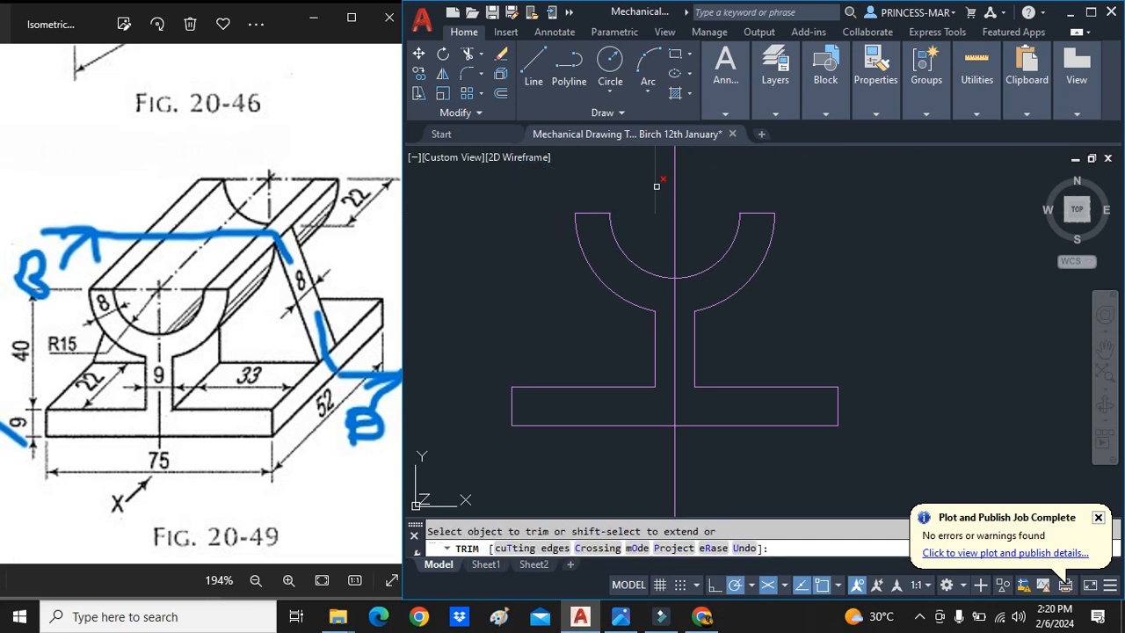
key("ctrl+z")
key("Escape")
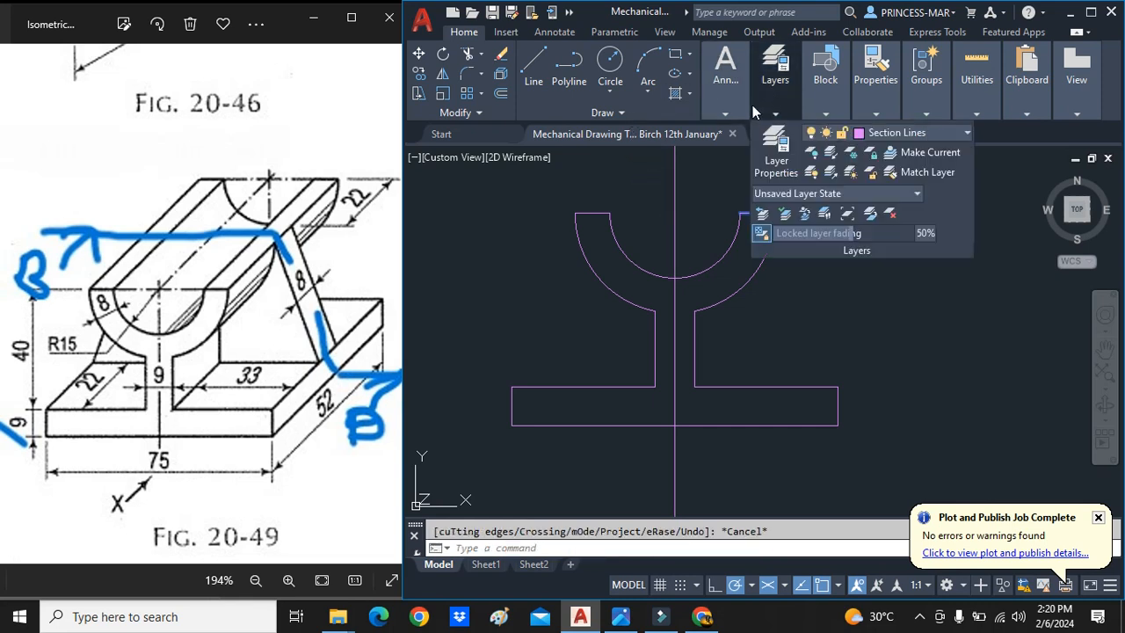
mouse_move(728, 94)
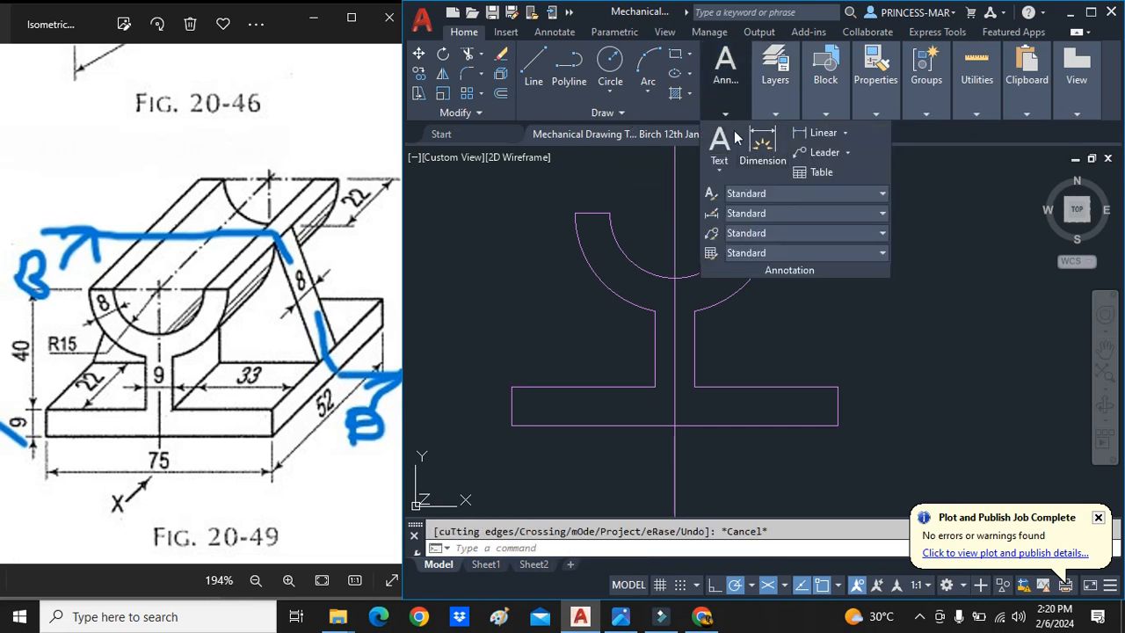
Dimension the base's thickness and the height from the base's top edge to the half-ring's rim, beside the base's left end.
left_click(762, 145)
left_click(511, 425)
left_click(512, 387)
left_click(465, 393)
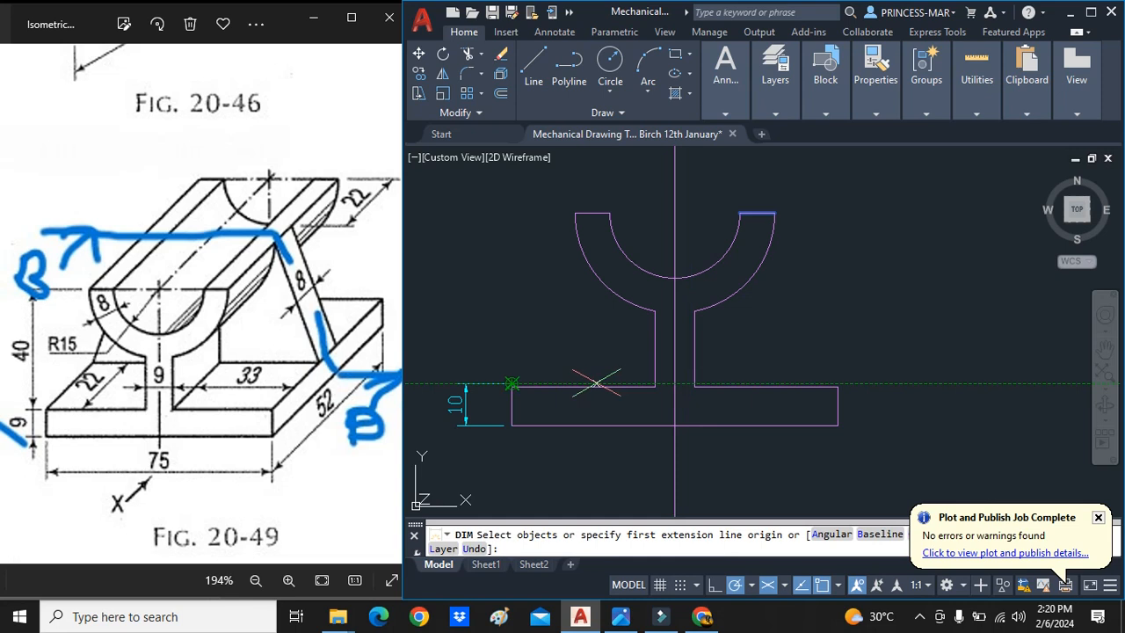
left_click(575, 214)
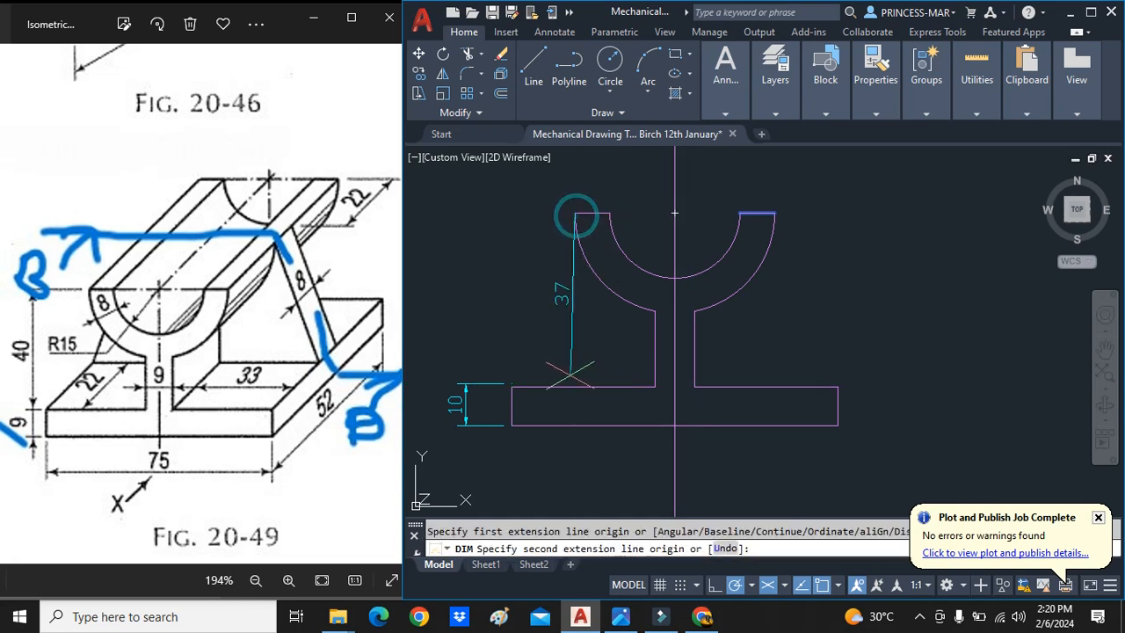
left_click(574, 385)
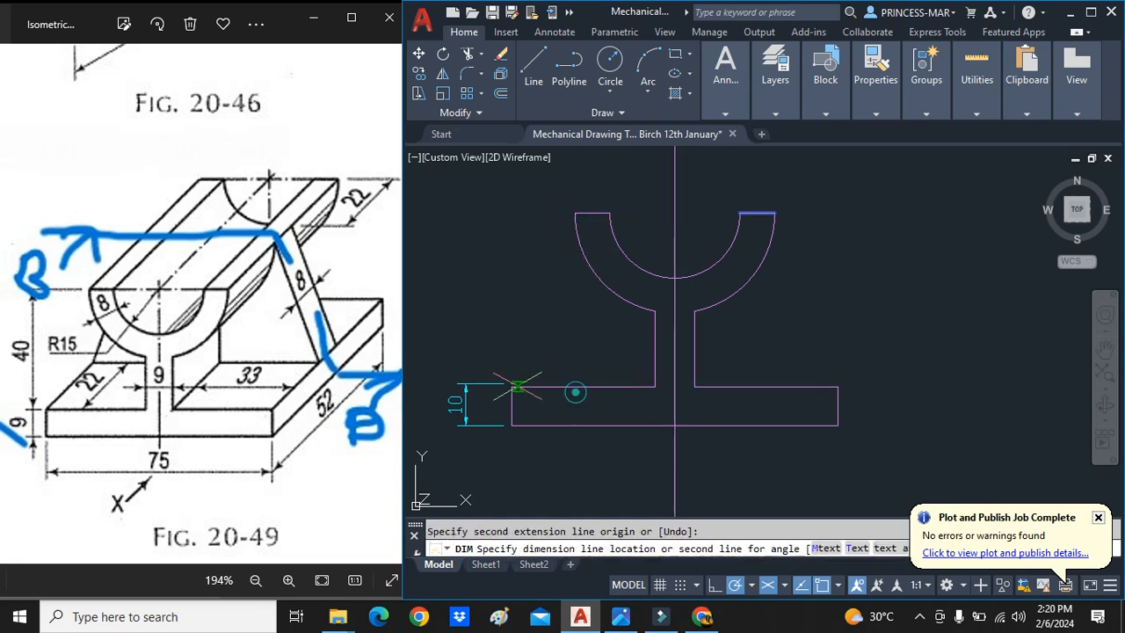
left_click(466, 380)
Cancel the dimension command and delete the thickness and height dimensions just placed beside the base.
scroll(467, 383, "up", 4)
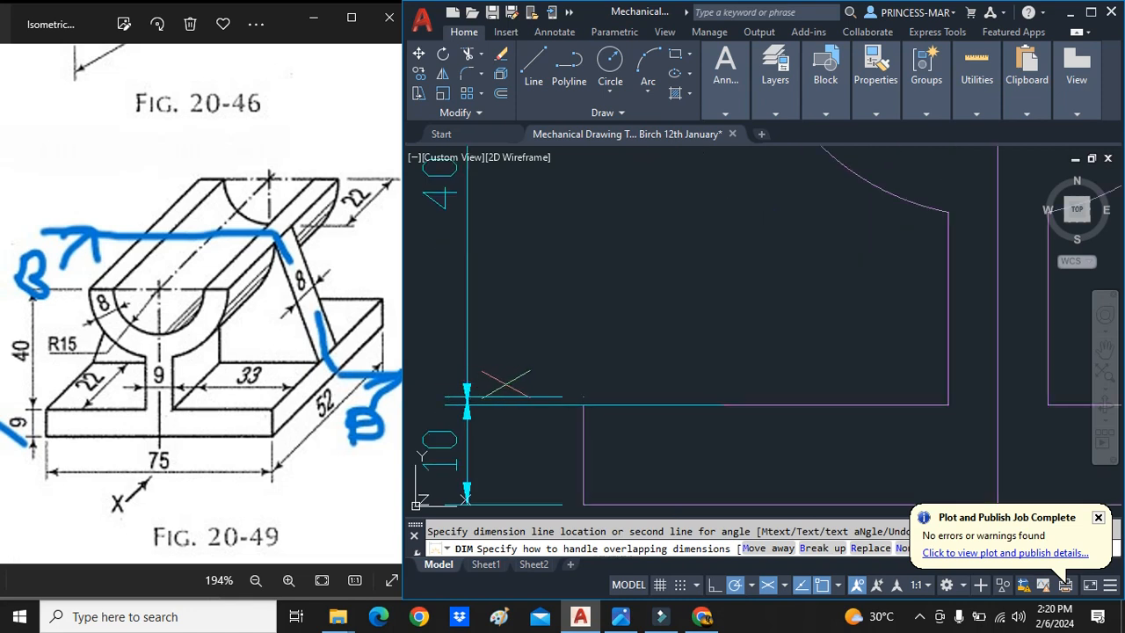
scroll(506, 384, "down", 3)
scroll(508, 400, "up", 3)
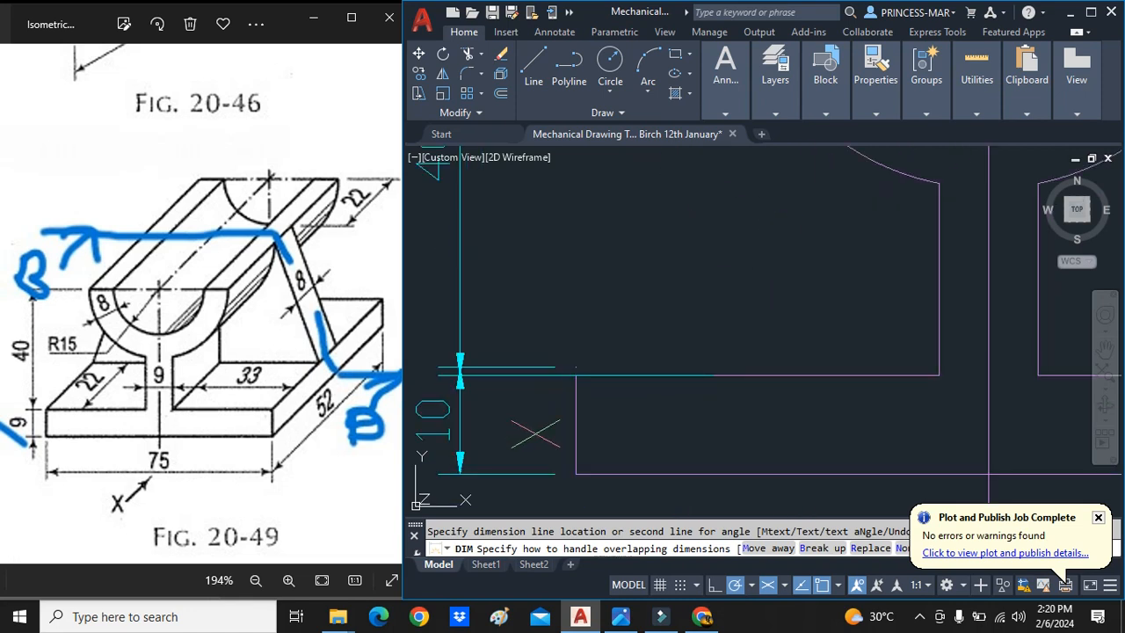
left_click(535, 434)
key("Escape")
mouse_move(470, 387)
left_mouse_down()
mouse_move(456, 400)
mouse_move(474, 413)
mouse_move(488, 386)
left_mouse_up()
key("Delete")
Dimension the base's thickness between the two corners of its left end, with the dimension line just outside that end.
scroll(564, 281, "down", 3)
scroll(564, 281, "up", 3)
left_click(725, 114)
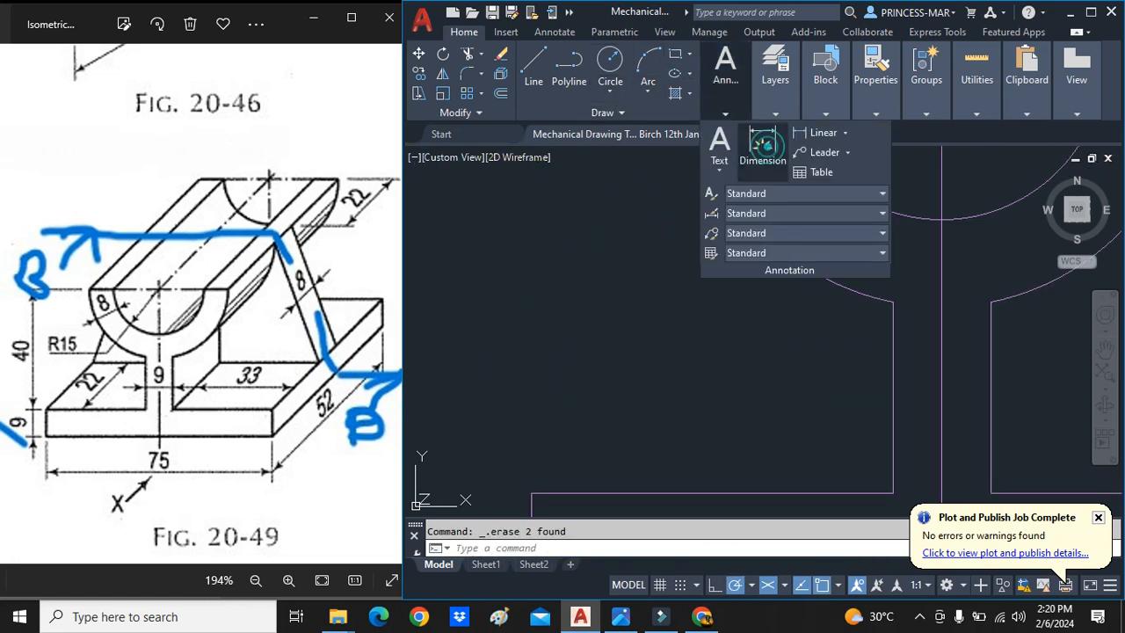
scroll(650, 274, "down", 2)
left_click(763, 145)
scroll(502, 463, "up", 3)
left_click(525, 428)
scroll(519, 425, "down", 3)
scroll(518, 430, "up", 4)
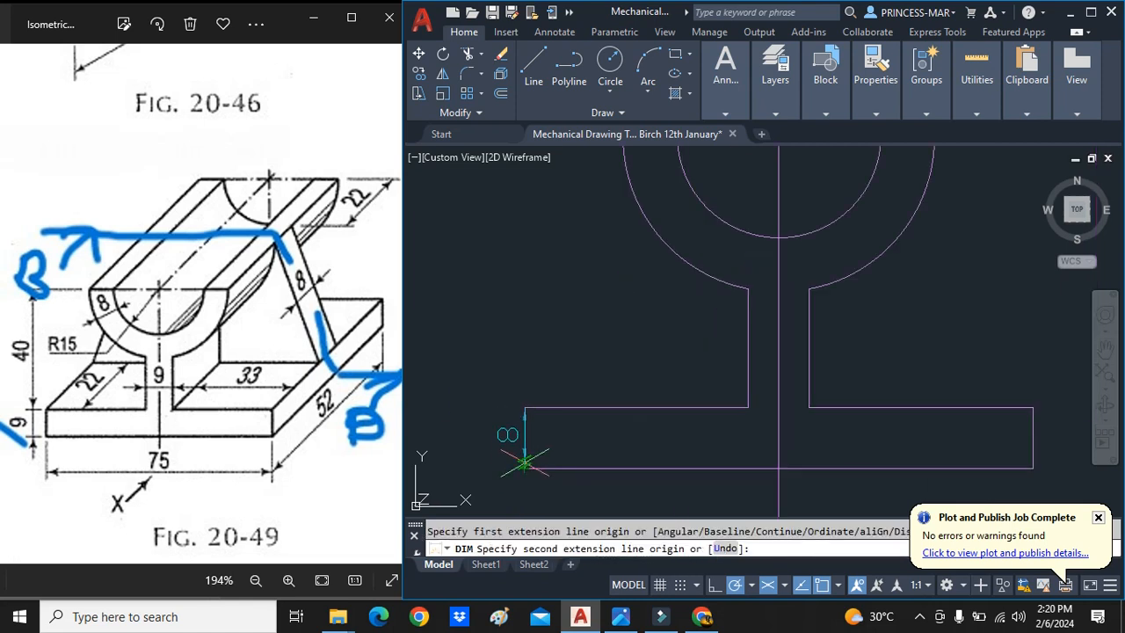
scroll(525, 461, "up", 6)
left_click(545, 466)
left_click(488, 462)
Dimension the height from the base's top edge to the half-ring's left rim, in line with the thickness dimension.
scroll(527, 466, "down", 6)
left_click(594, 263)
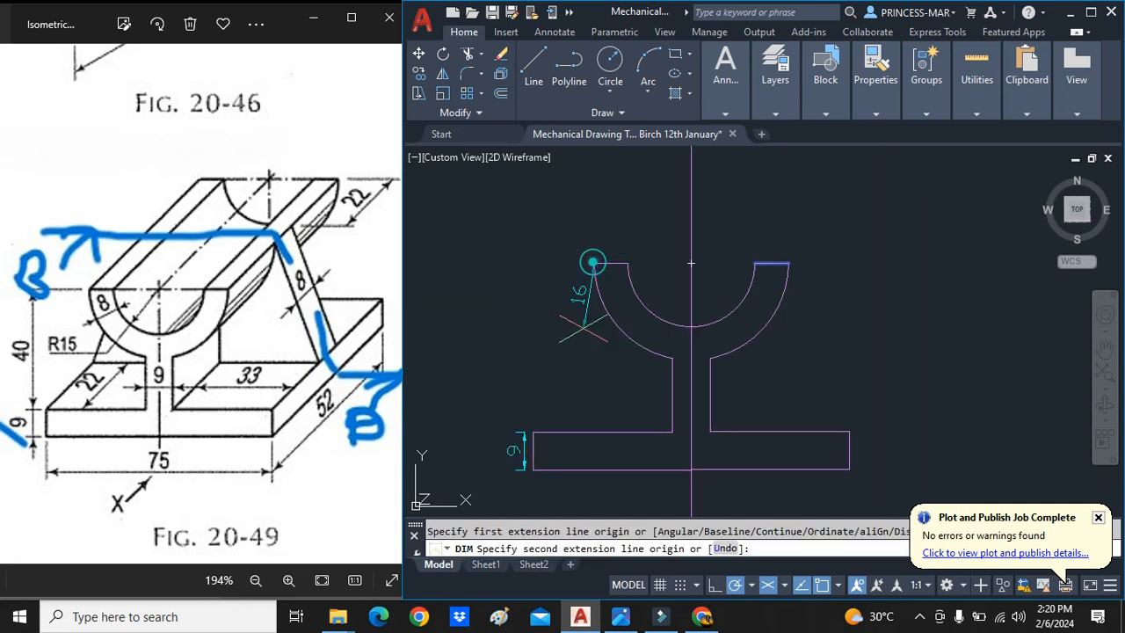
left_click(594, 431)
left_click(524, 423)
key("Return")
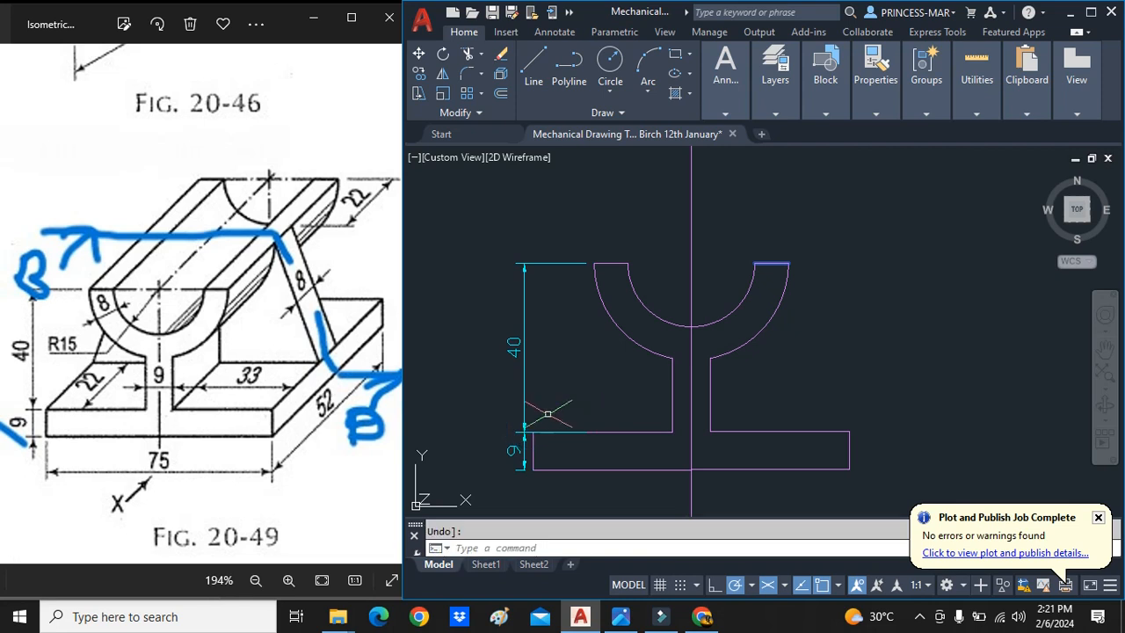
Dimension the overall width of the base, placing the dimension line below its lower edge.
scroll(615, 308, "down", 2)
scroll(614, 355, "up", 4)
right_click(633, 349)
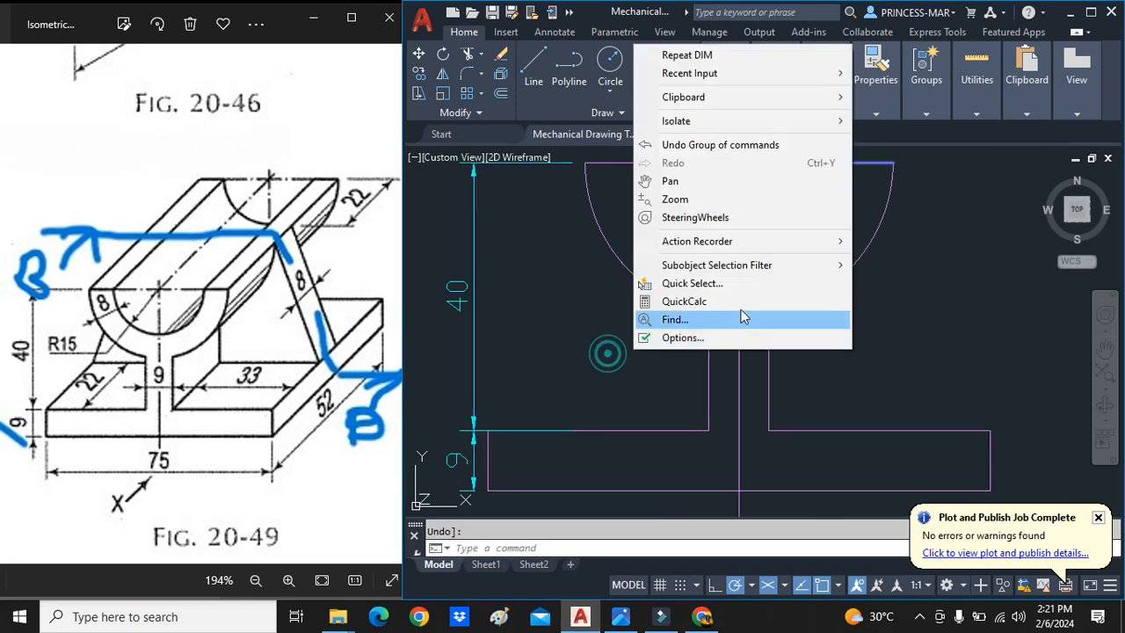
left_click(747, 54)
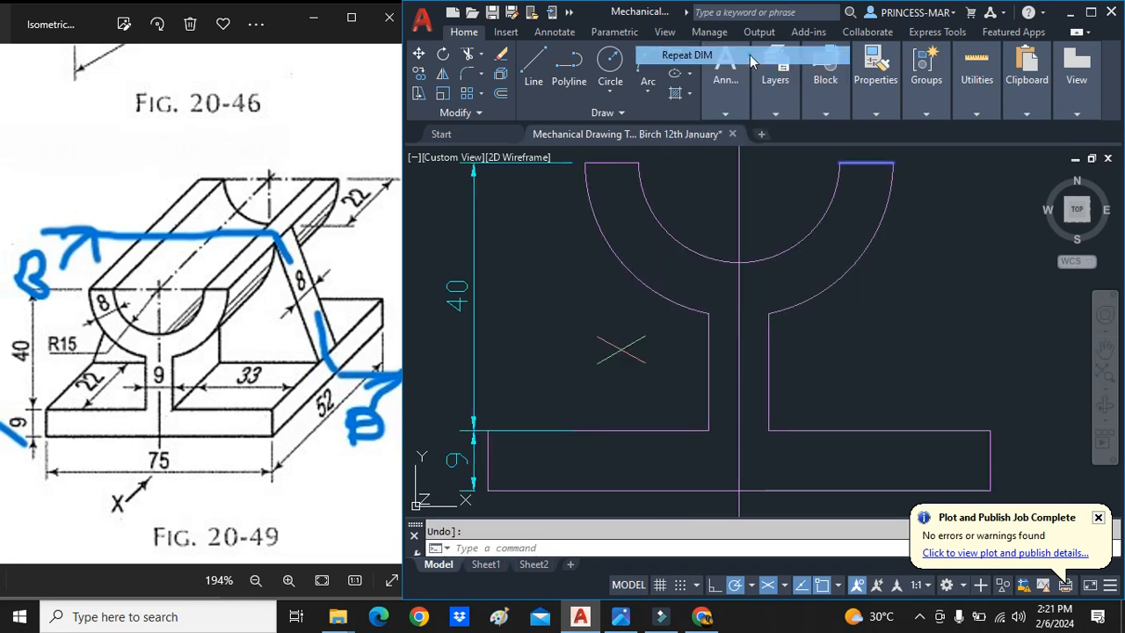
left_click(575, 489)
scroll(574, 489, "down", 4)
left_click(572, 501)
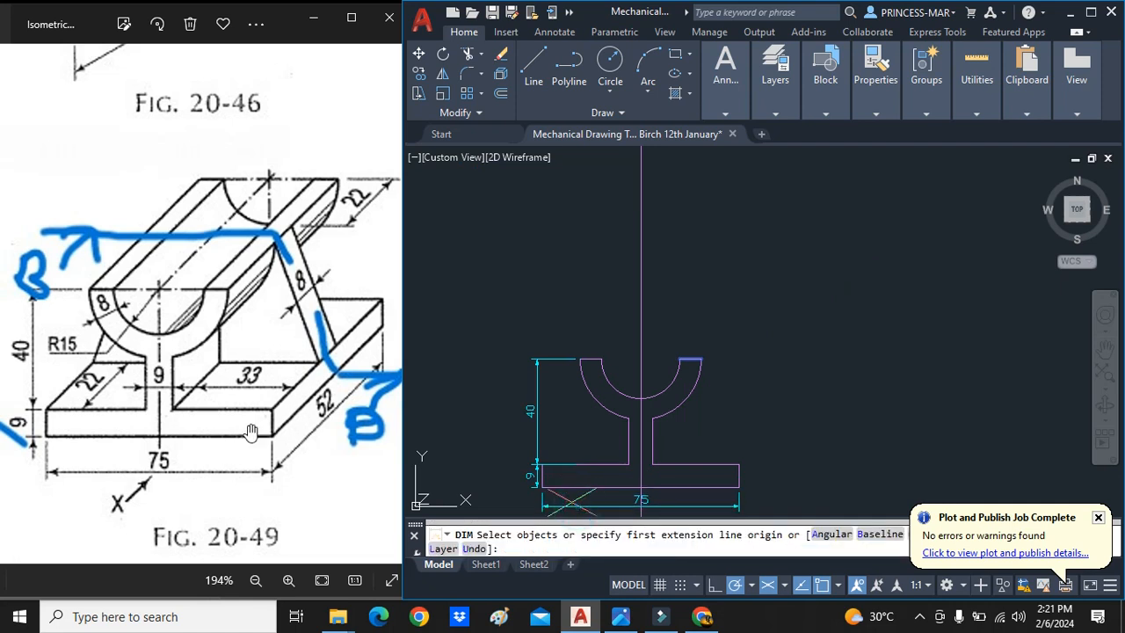
scroll(644, 465, "up", 6)
left_click(579, 461)
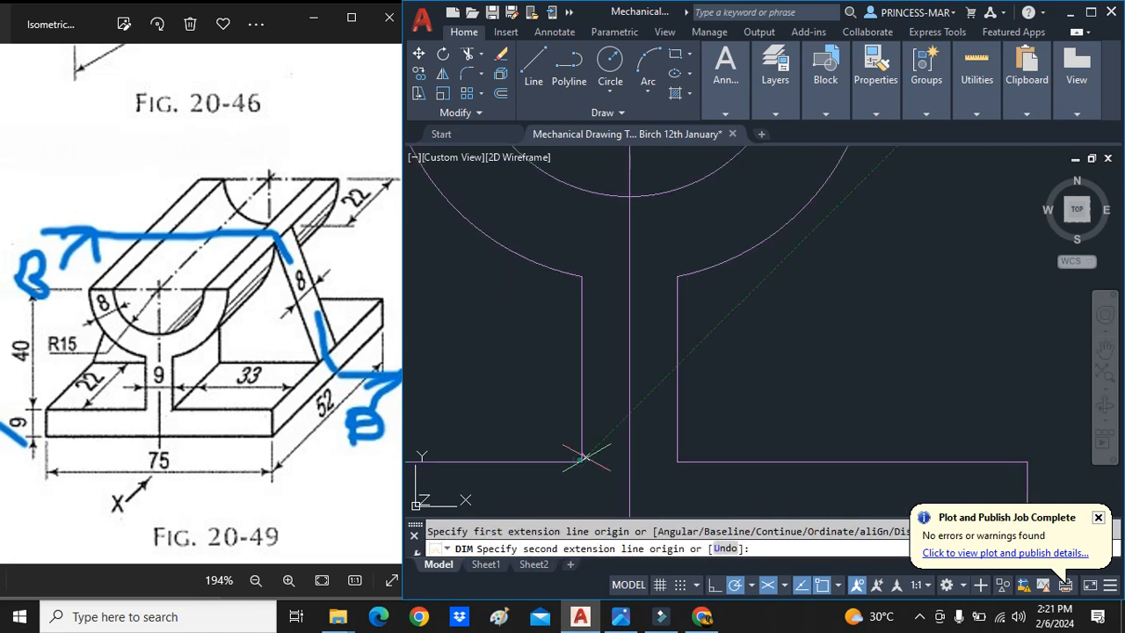
key("Escape")
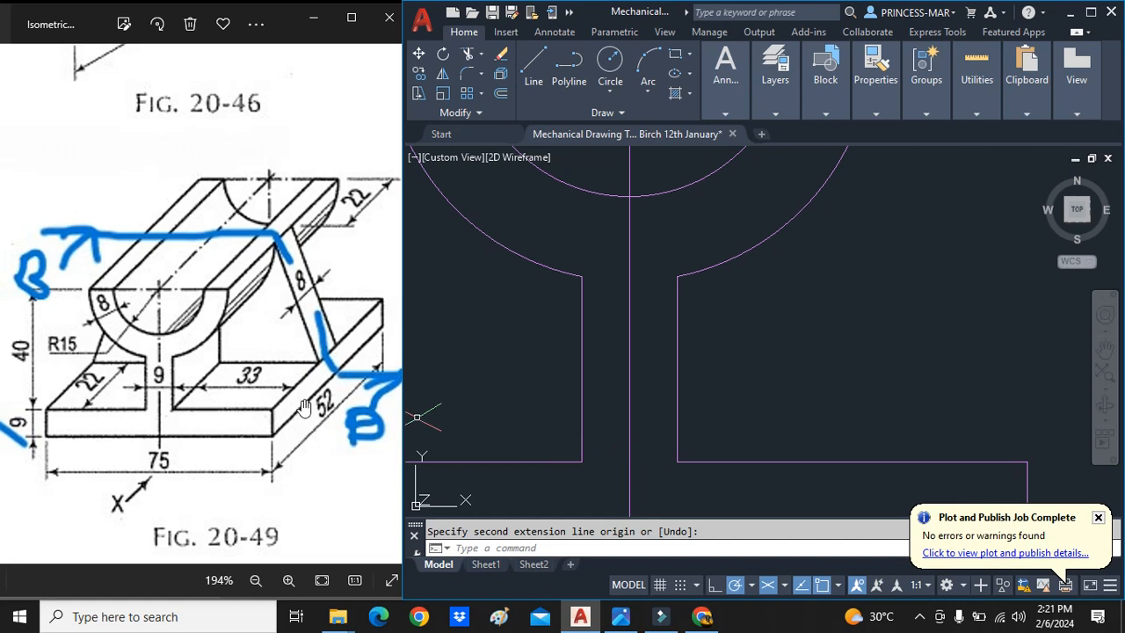
scroll(506, 378, "down", 4)
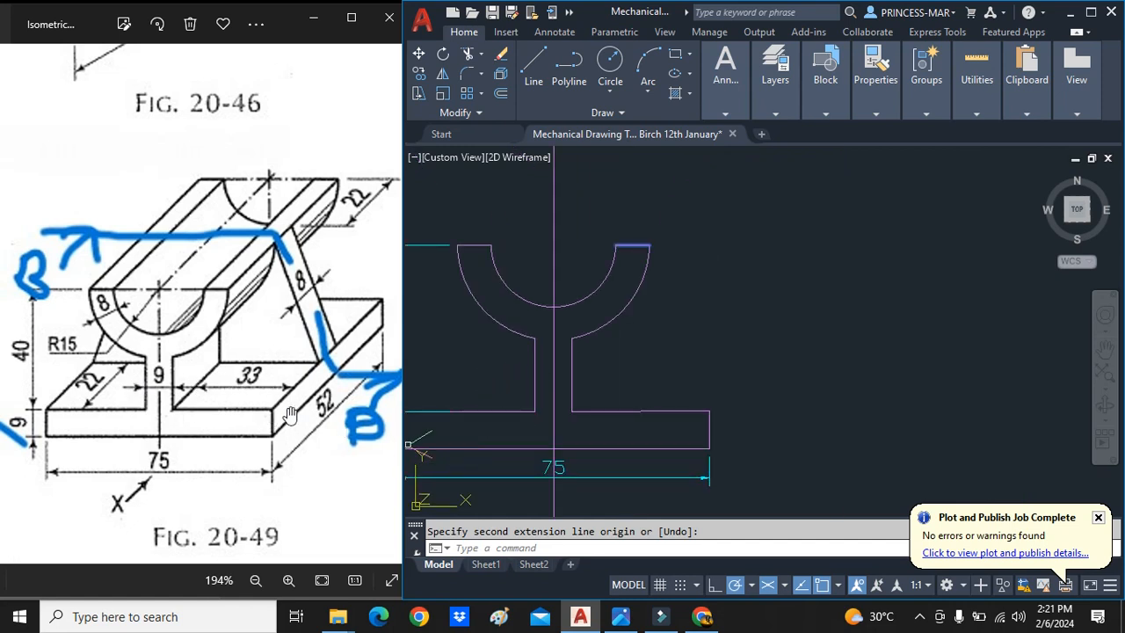
key("Escape")
scroll(621, 431, "up", 2)
right_click(731, 334)
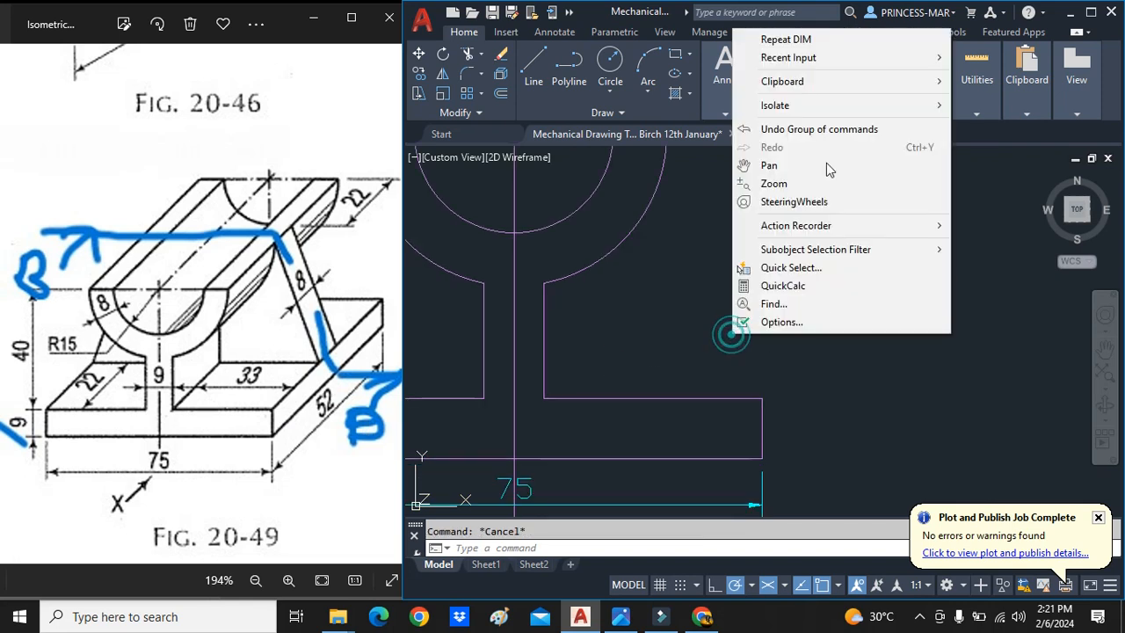
left_click(851, 38)
key("Return")
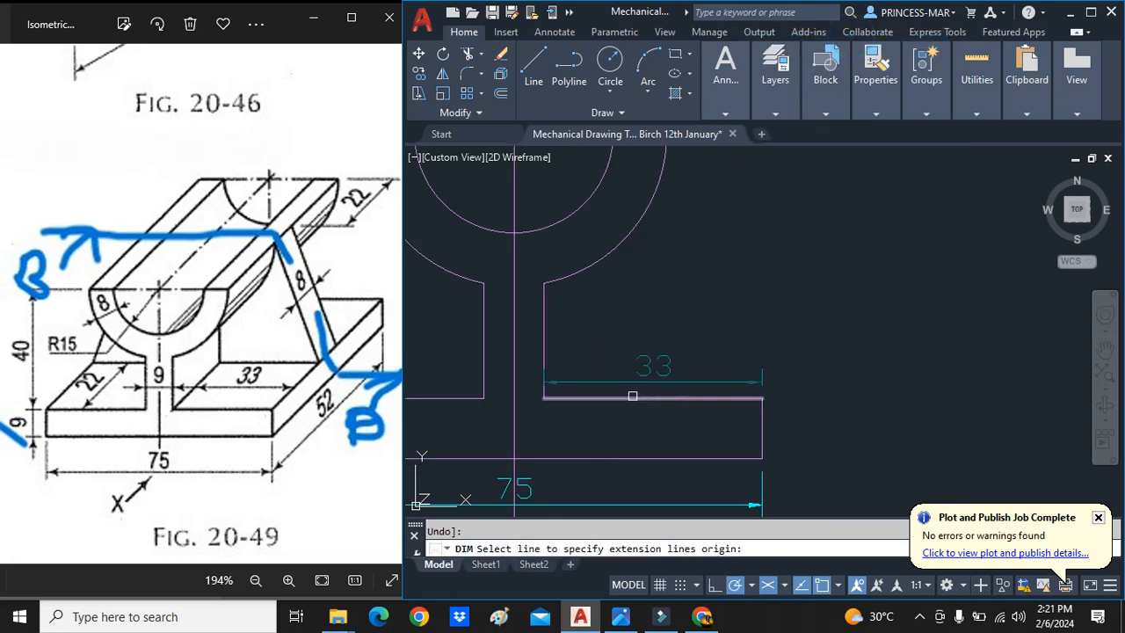
scroll(626, 391, "down", 3)
key("Escape")
key("Escape")
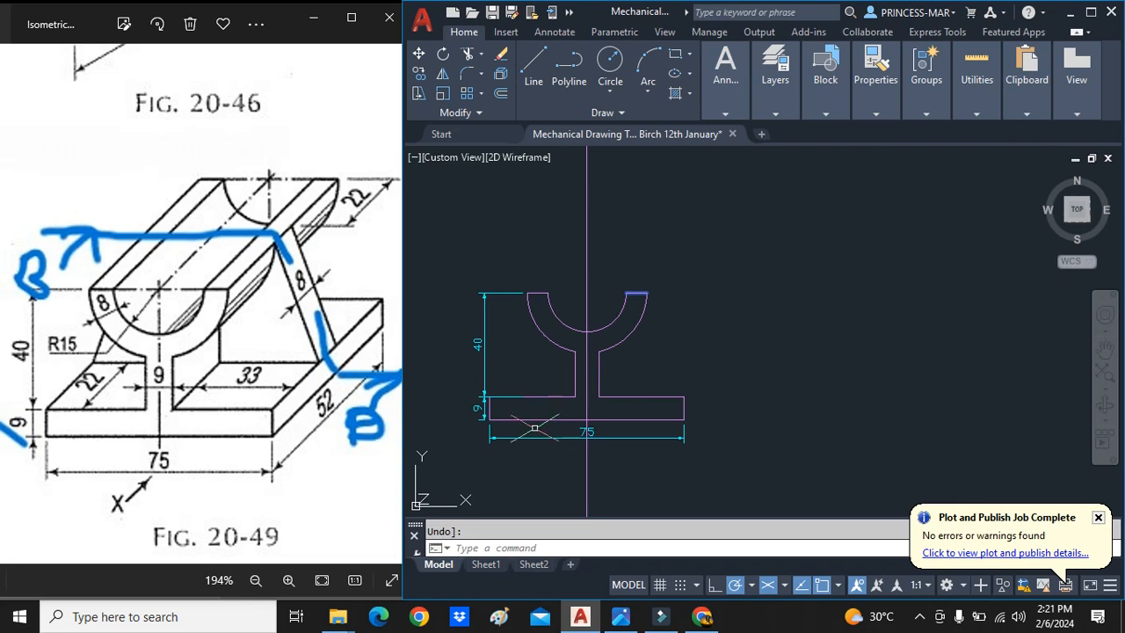
Draw slanted rib lines from the half-ring's outer rim corners to the base's top corners on both sides, and erase the connecting diagonal.
left_click(533, 69)
scroll(494, 374, "up", 4)
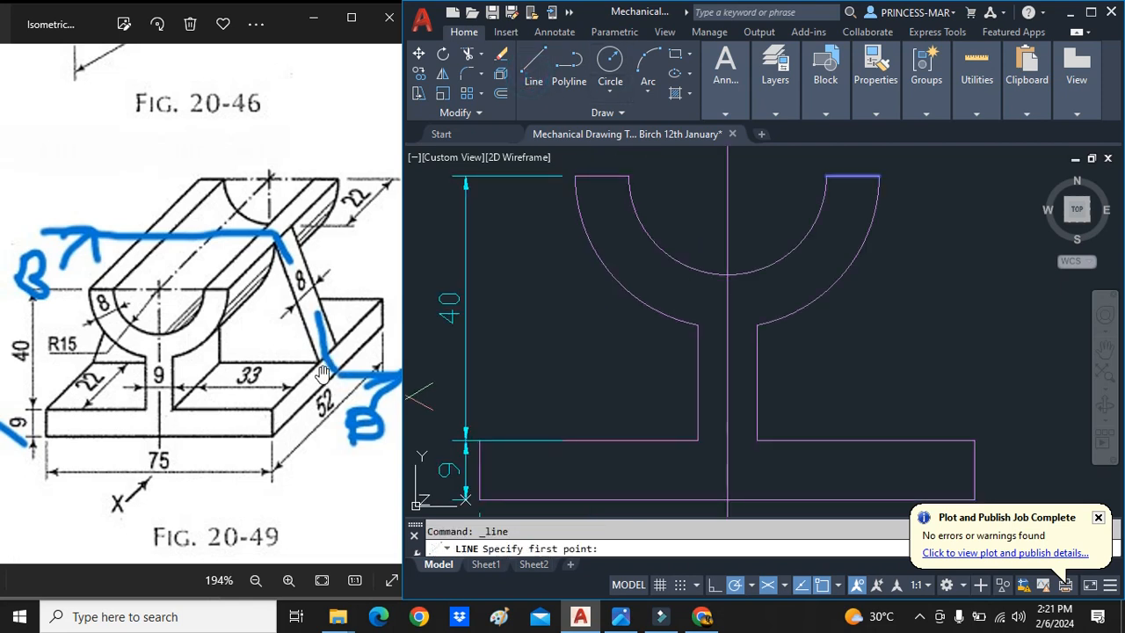
left_click(575, 177)
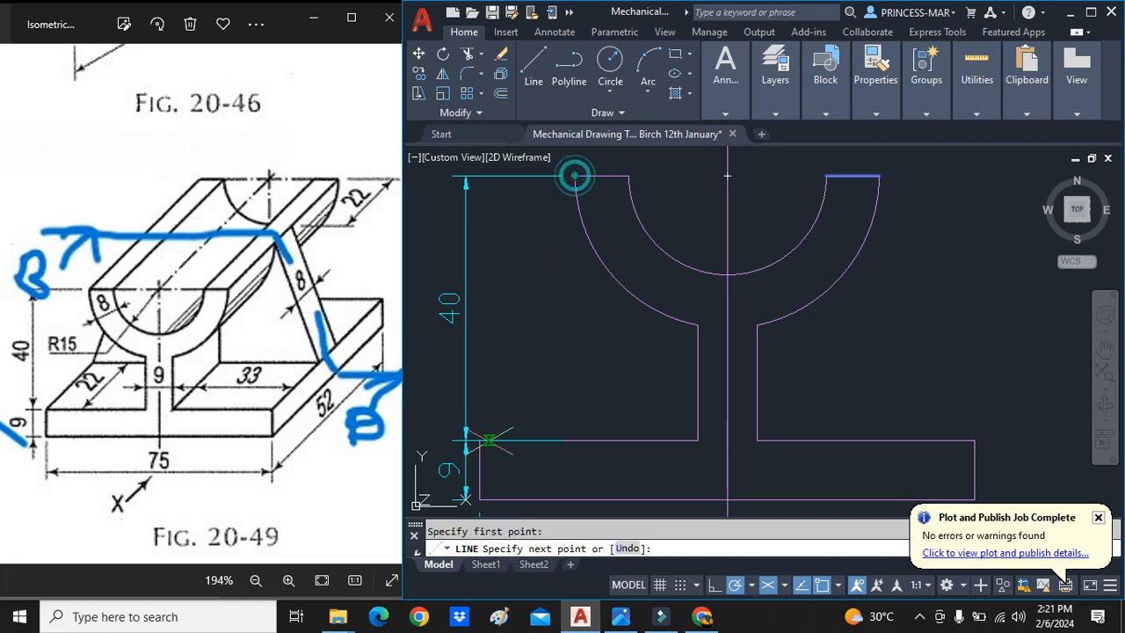
left_click(479, 437)
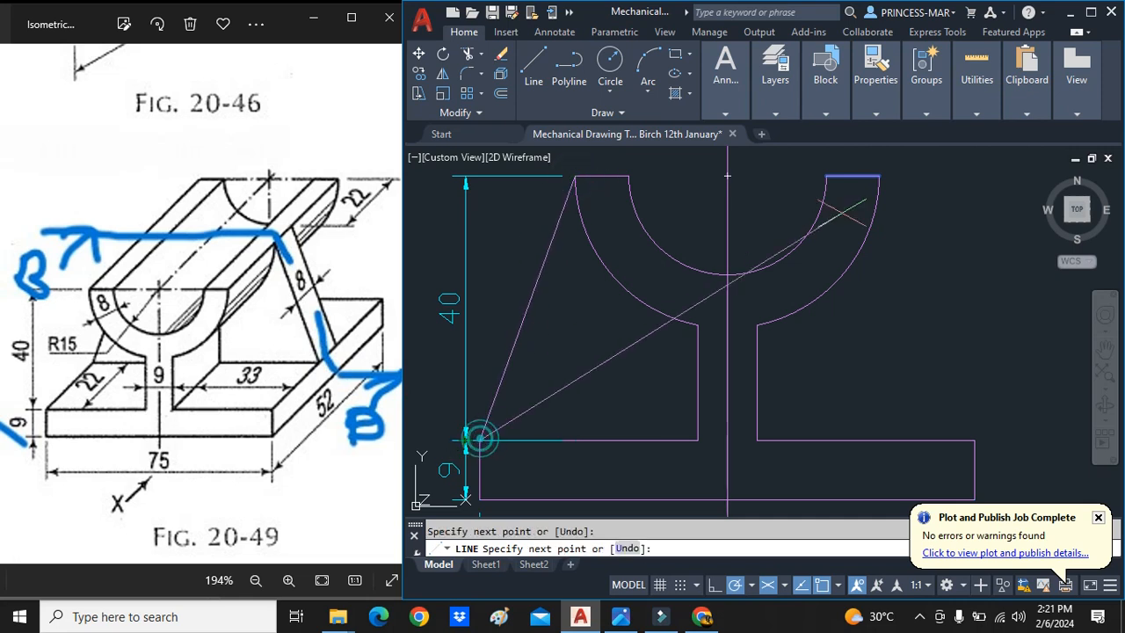
left_click(879, 177)
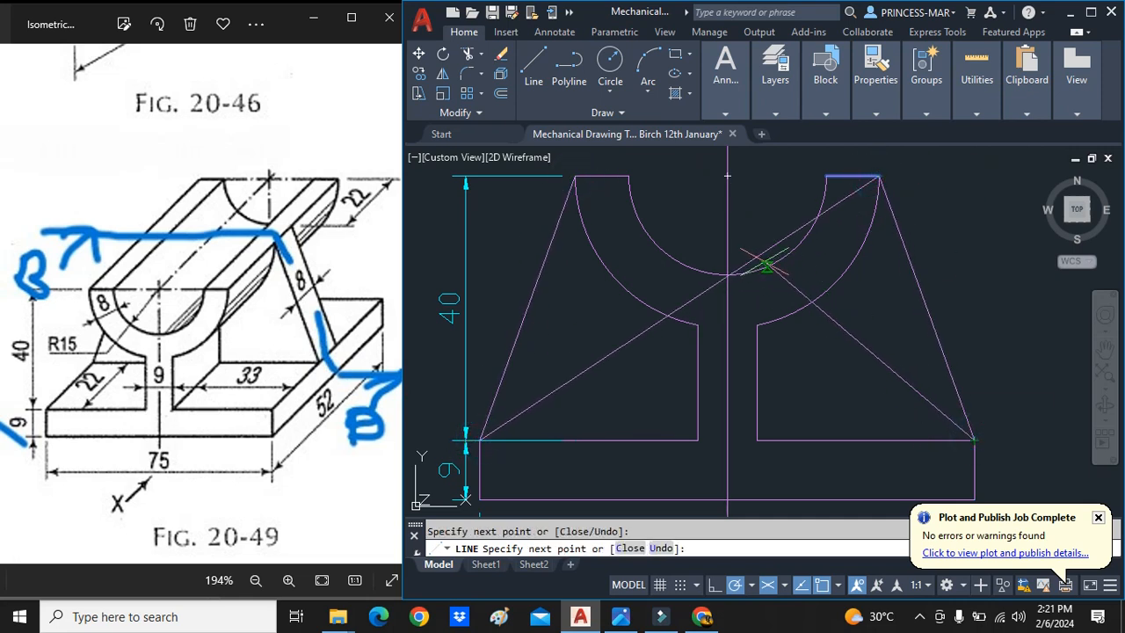
key("Escape")
left_click(764, 245)
key("Delete")
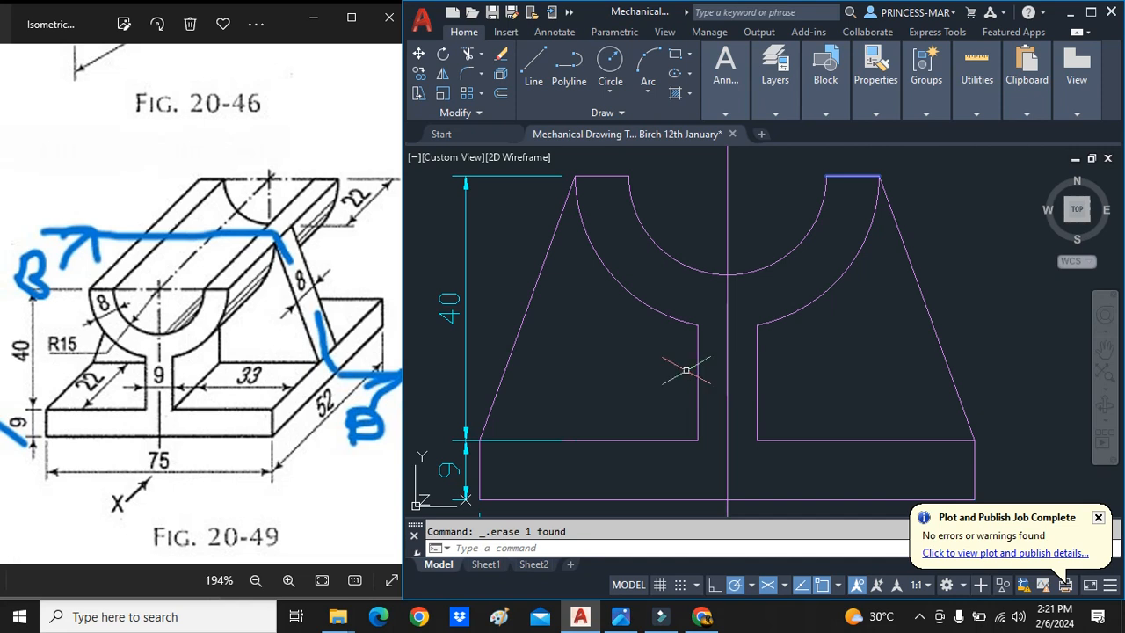
Hatch the half-ring, web and base on both sides of the centre line, leaving the rib areas unhatched.
left_click(725, 69)
left_click(674, 95)
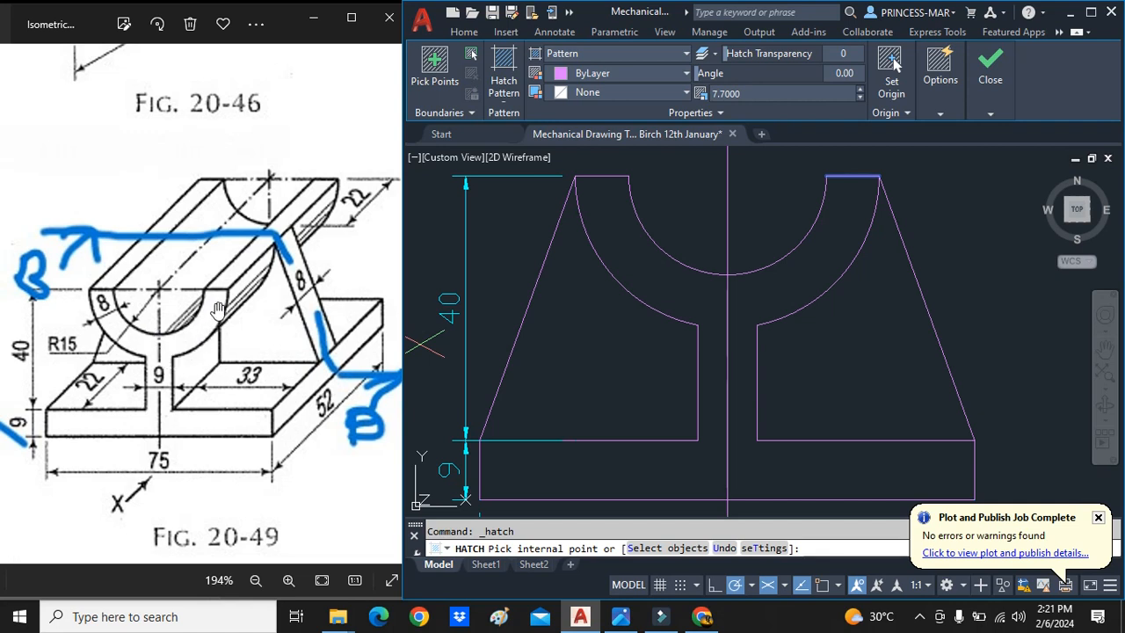
left_click(644, 253)
left_click(795, 285)
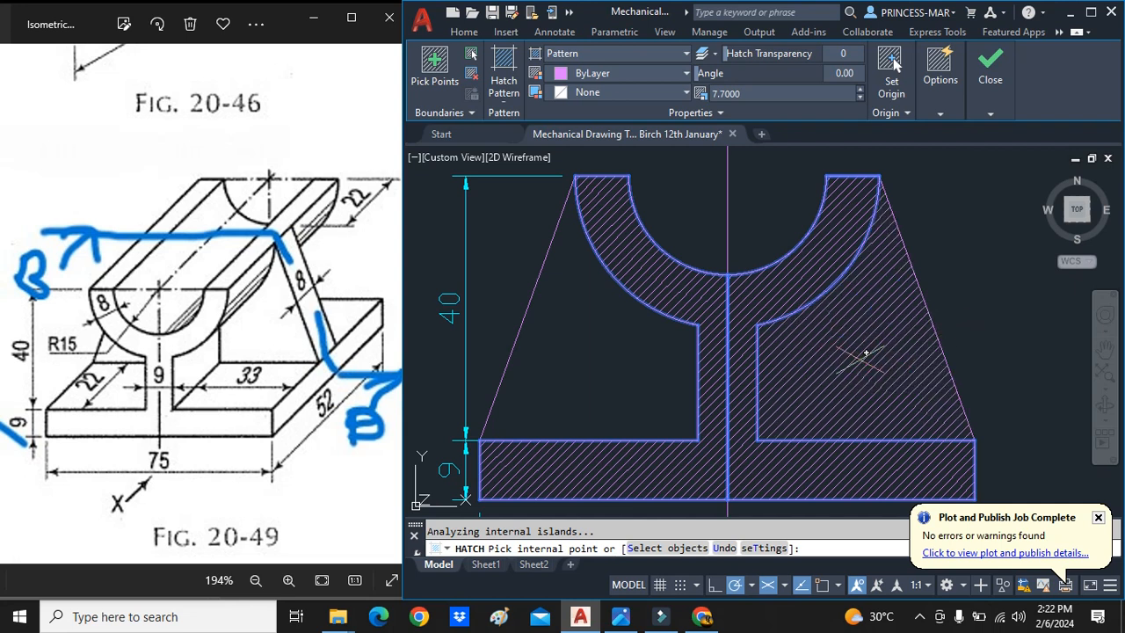
left_click(999, 48)
left_click(1011, 175)
scroll(757, 298, "down", 4)
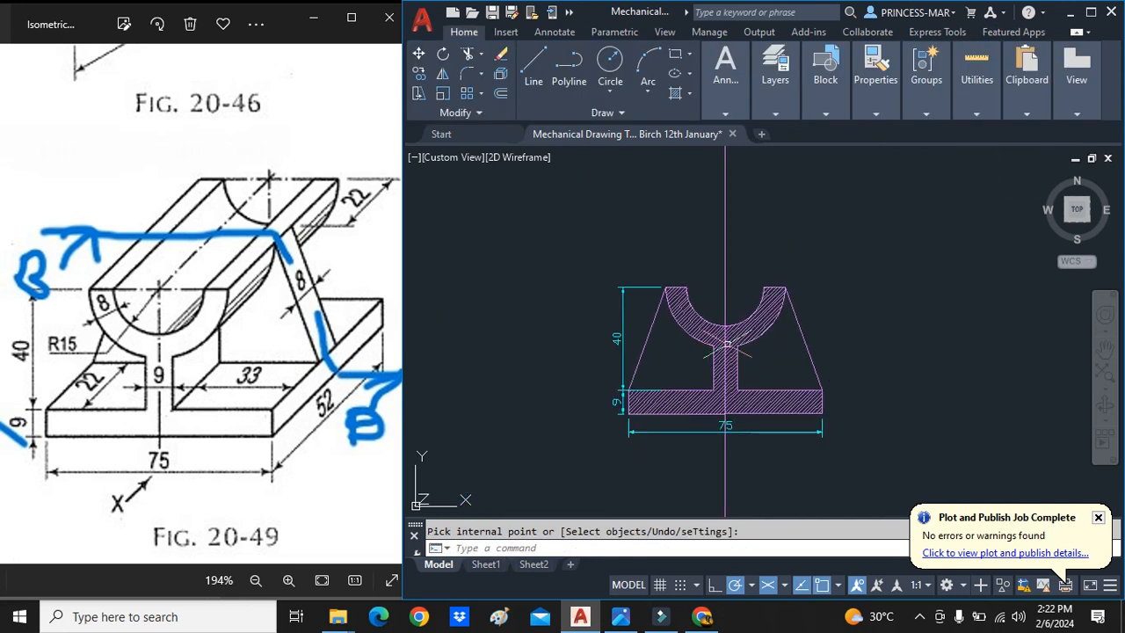
Erase the two vertical lines crossing the base below the upright in the sectional front view on plane A-A.
scroll(770, 379, "up", 2)
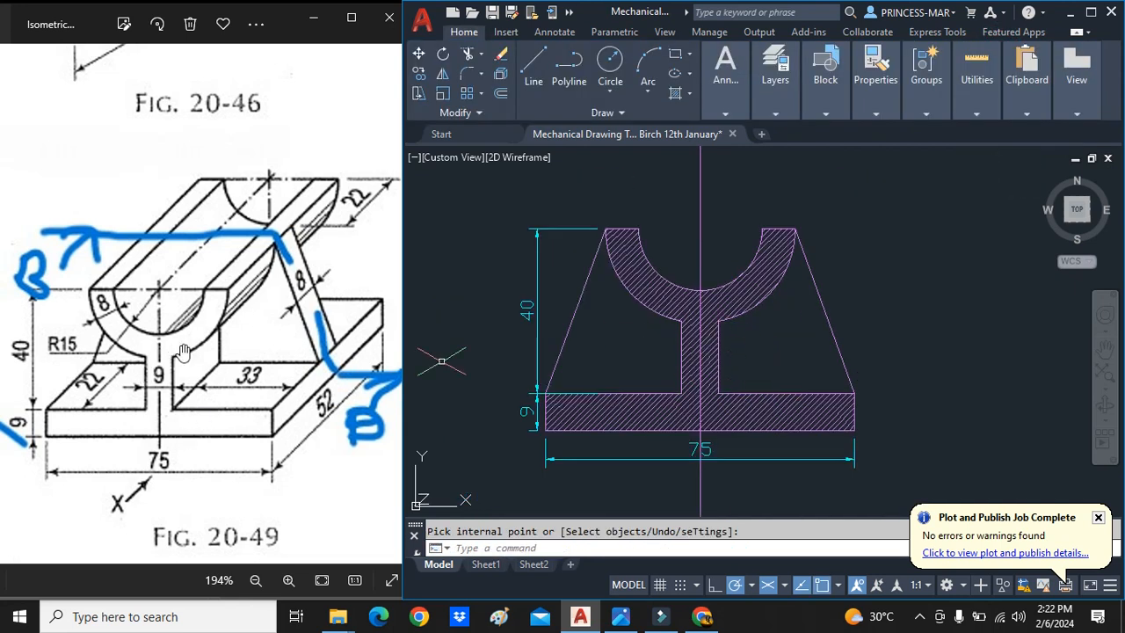
scroll(247, 329, "down", 2)
scroll(642, 312, "down", 8)
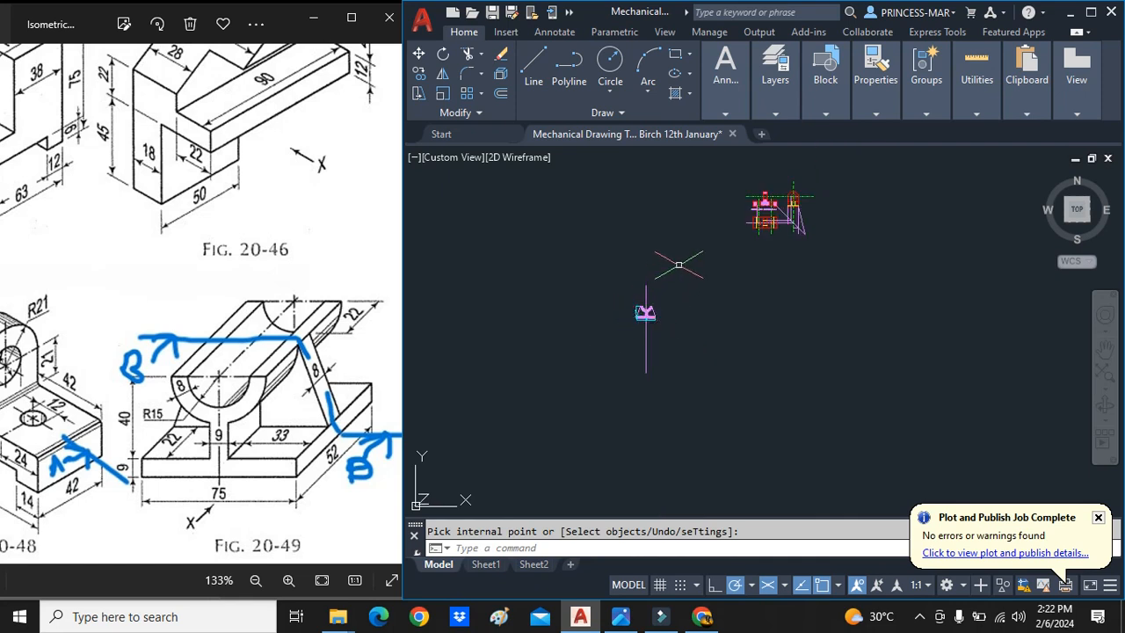
scroll(776, 169, "up", 8)
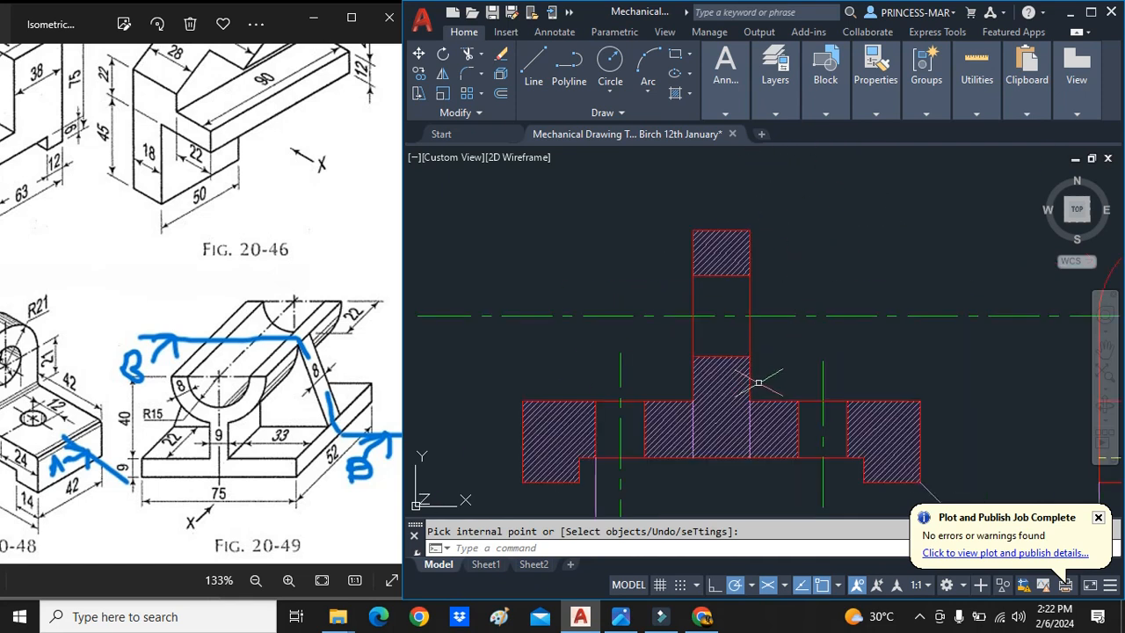
scroll(758, 383, "up", 1)
scroll(707, 334, "up", 2)
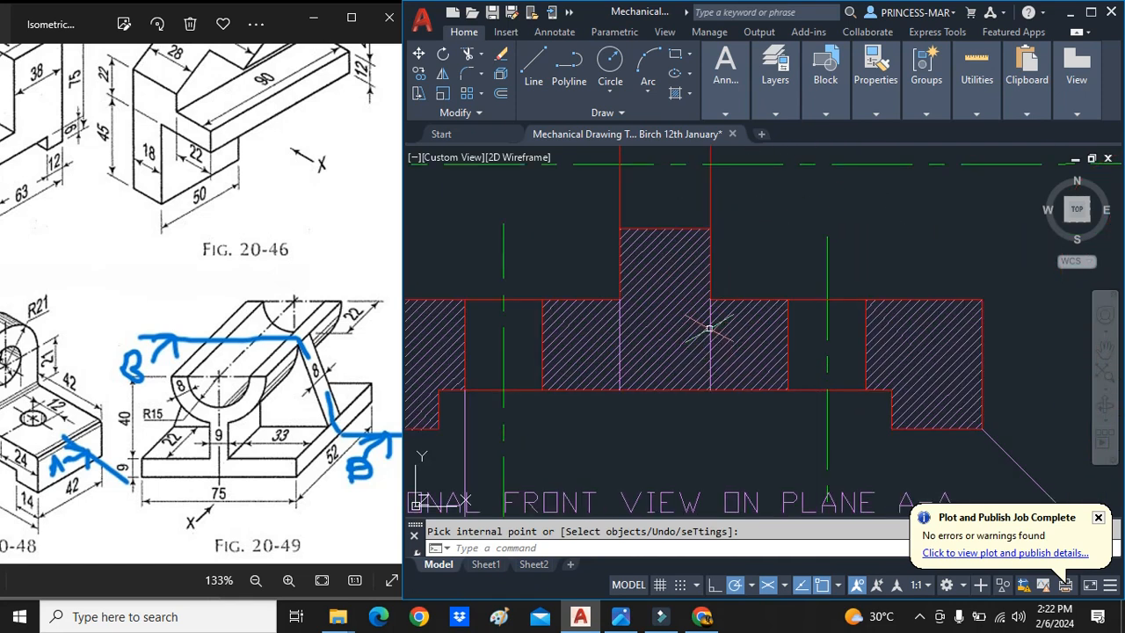
key("Return")
left_click(710, 330)
left_click(620, 327)
key("Delete")
Compare the plane A-A section with reference figures 20-48 and 20-49, and review the bracket's hatched view.
scroll(703, 321, "down", 2)
scroll(699, 325, "up", 1)
middle_click_drag(694, 400, 692, 418)
scroll(256, 388, "down", 1)
left_click_drag(66, 420, 165, 457)
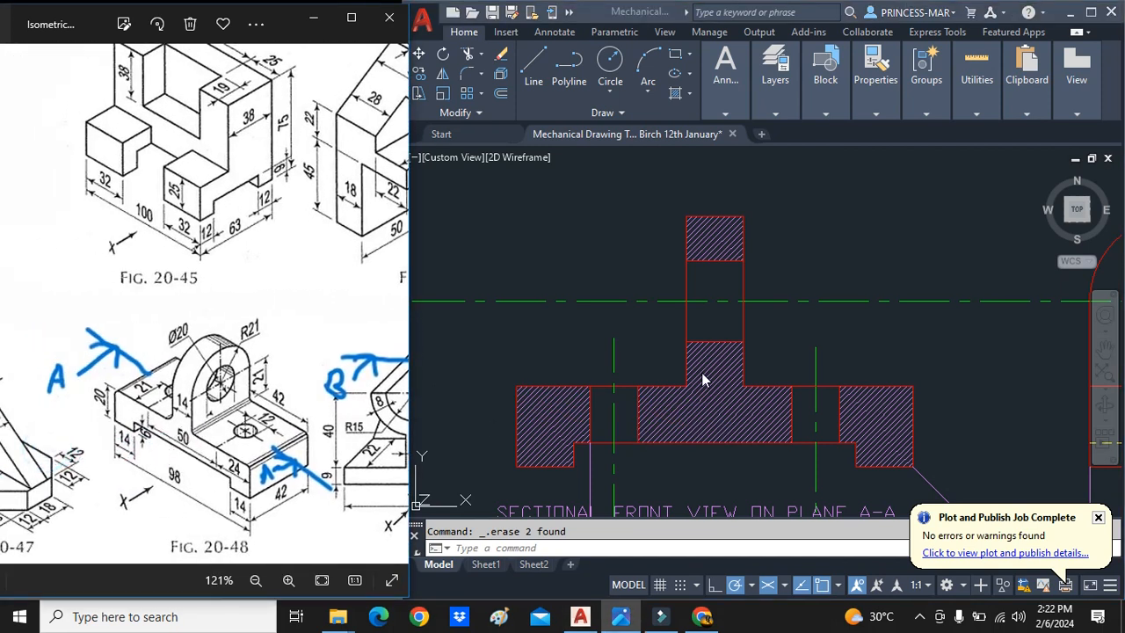
left_click_drag(327, 431, 154, 432)
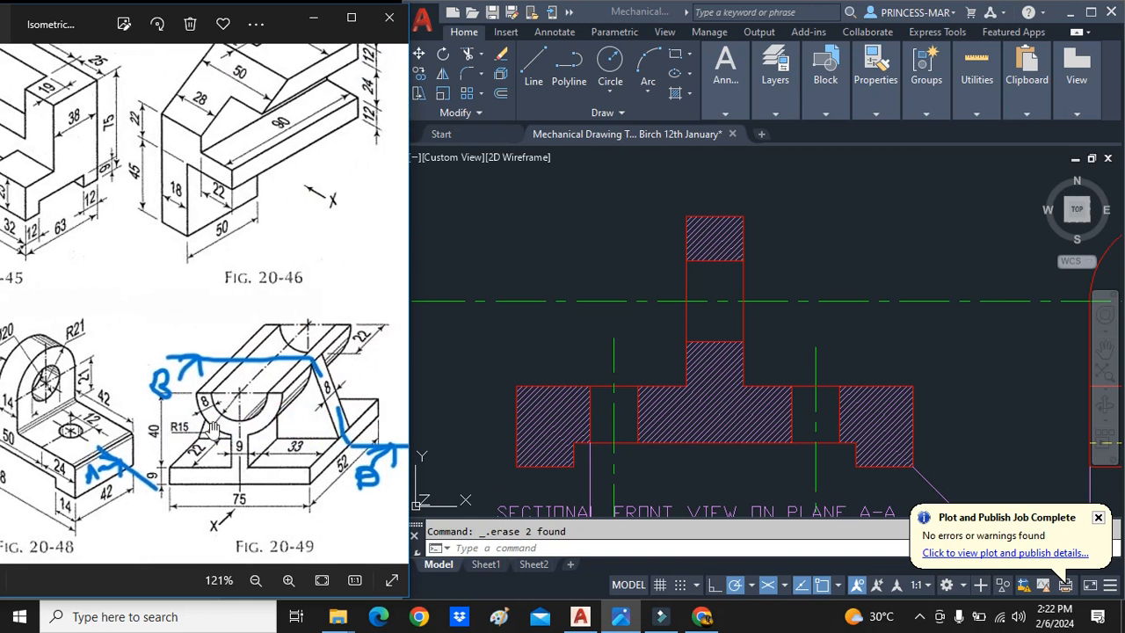
scroll(628, 471, "down", 6)
left_click(628, 470)
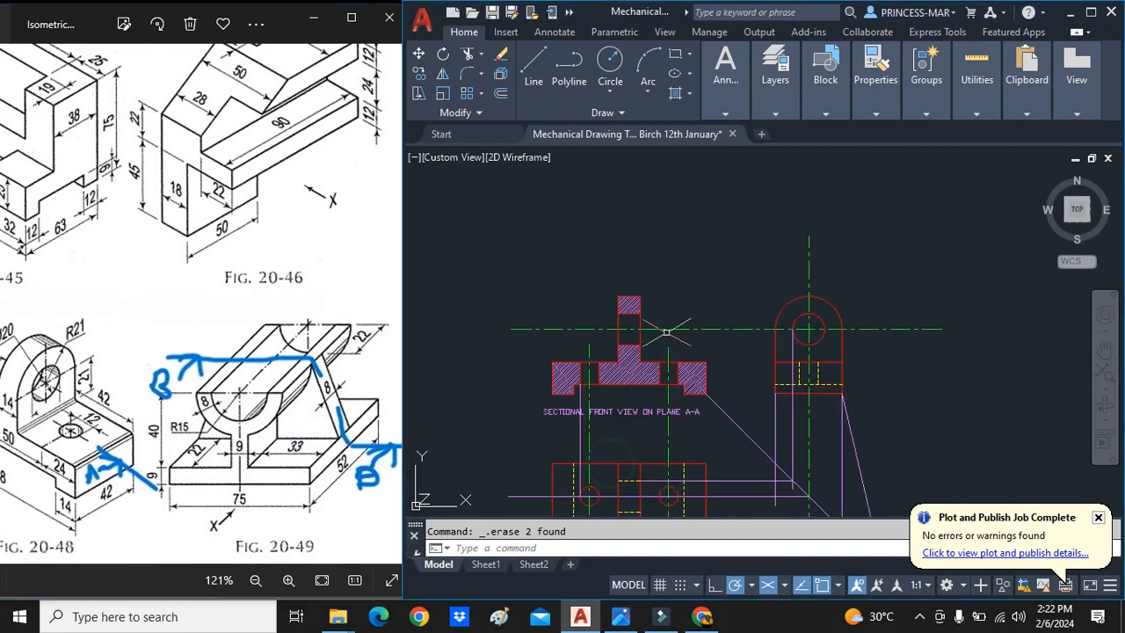
scroll(631, 445, "down", 6)
scroll(631, 445, "up", 4)
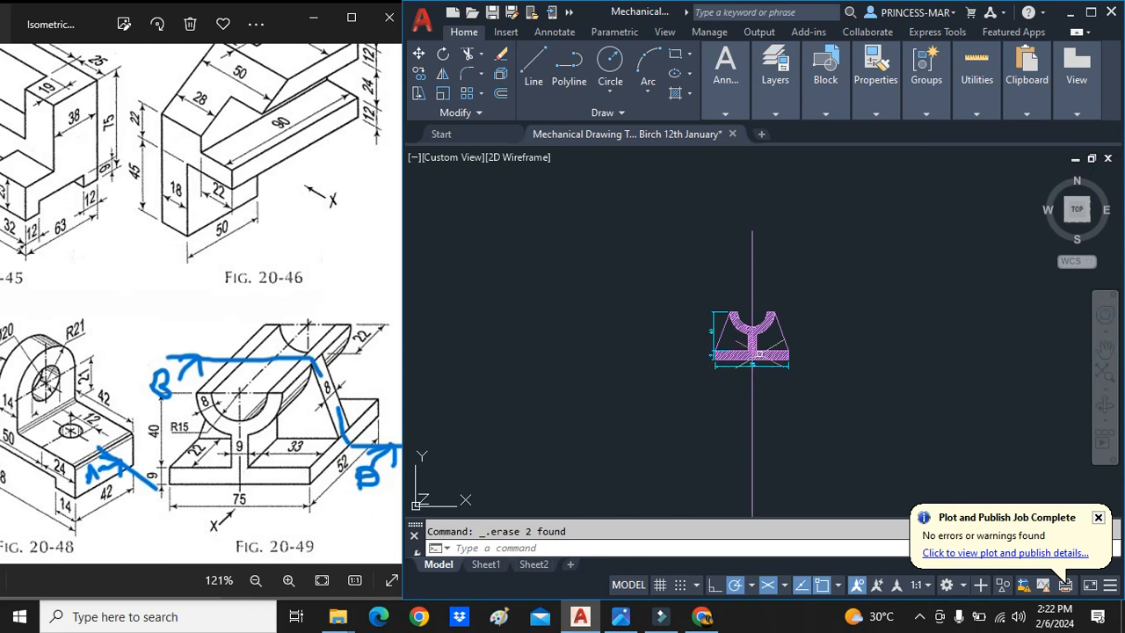
scroll(771, 341, "up", 2)
scroll(721, 342, "down", 5)
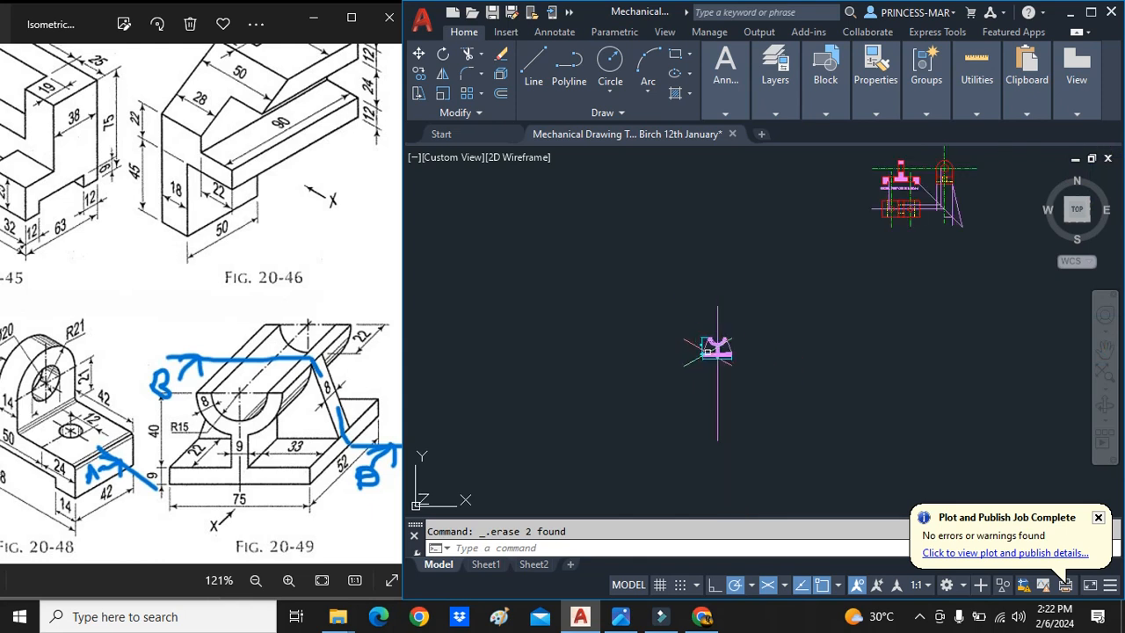
Set up a plot of the model with Microsoft Print to PDF, fit to paper, on Letter paper.
scroll(925, 217, "up", 3)
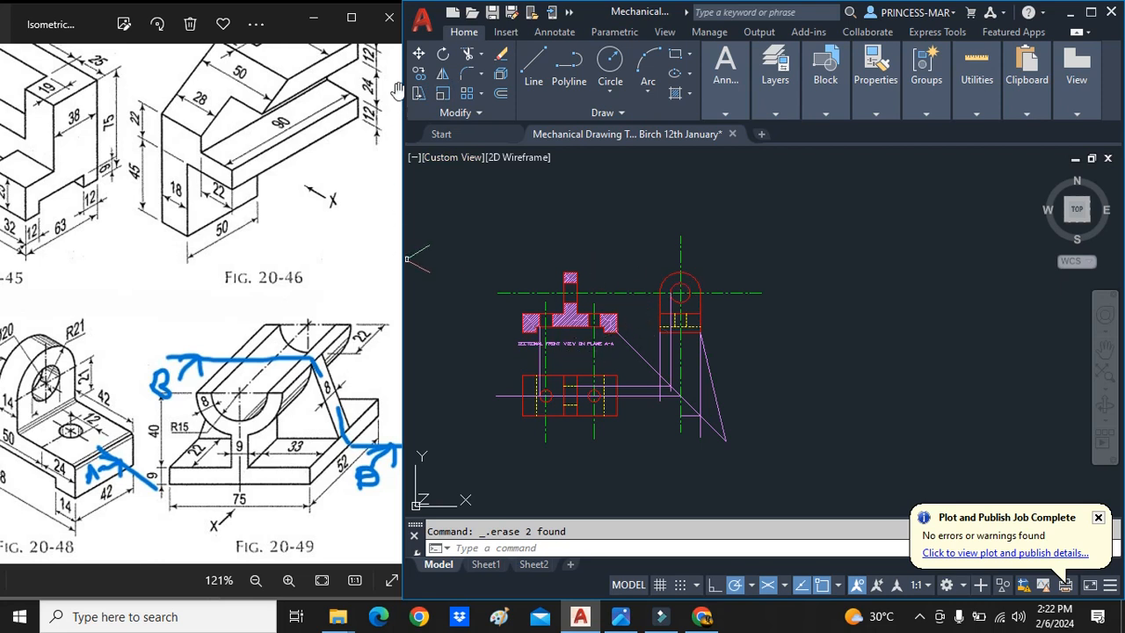
left_click(422, 19)
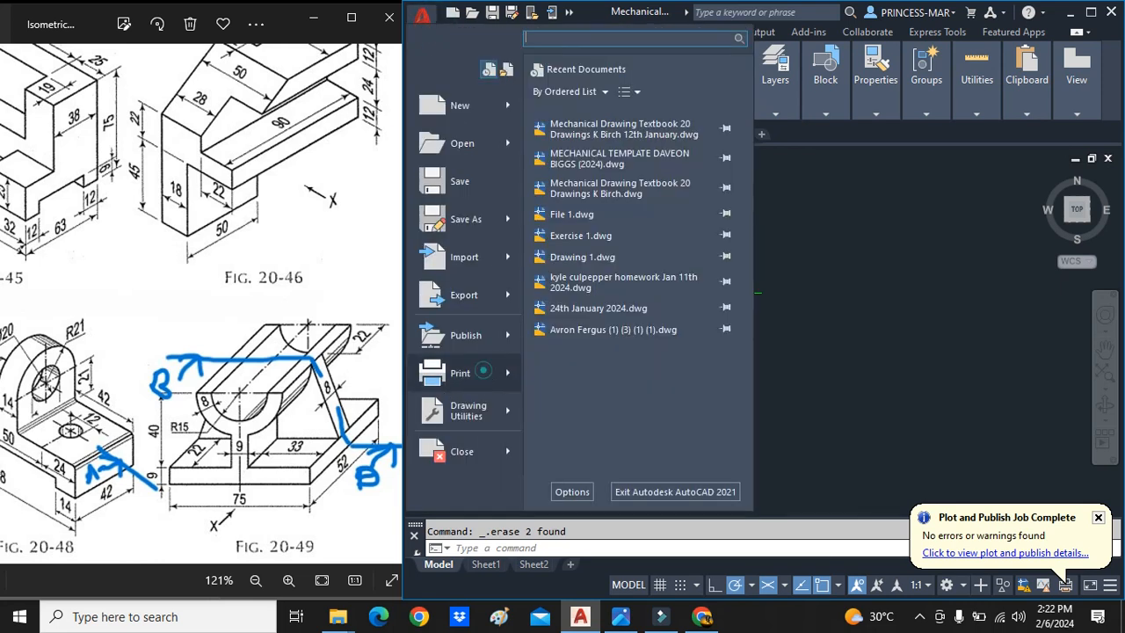
left_click(889, 351)
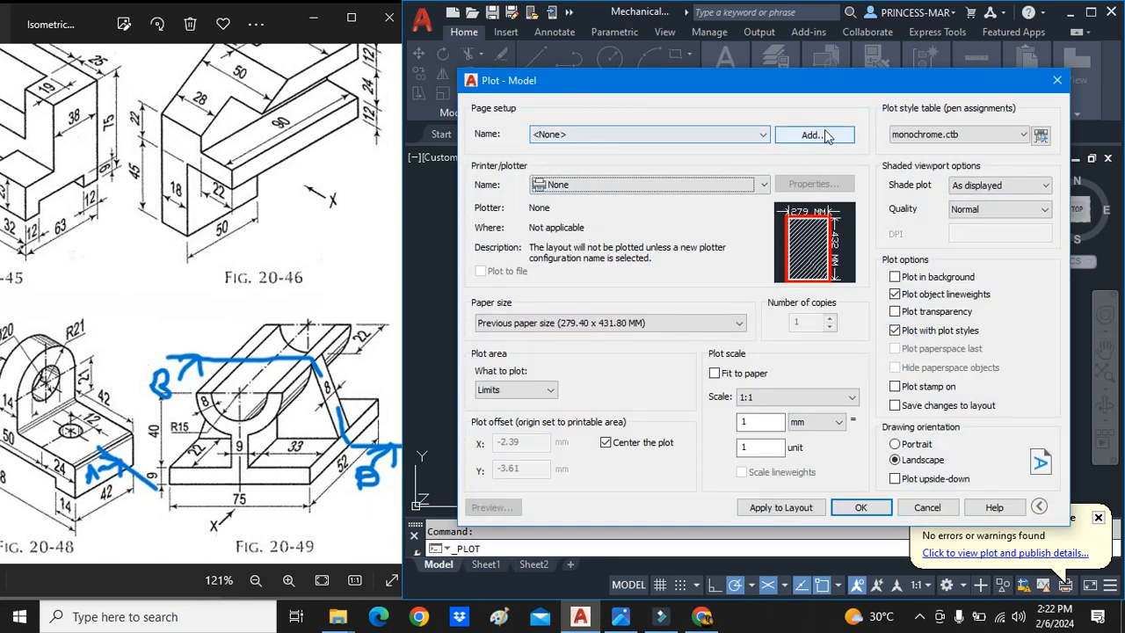
left_click(722, 186)
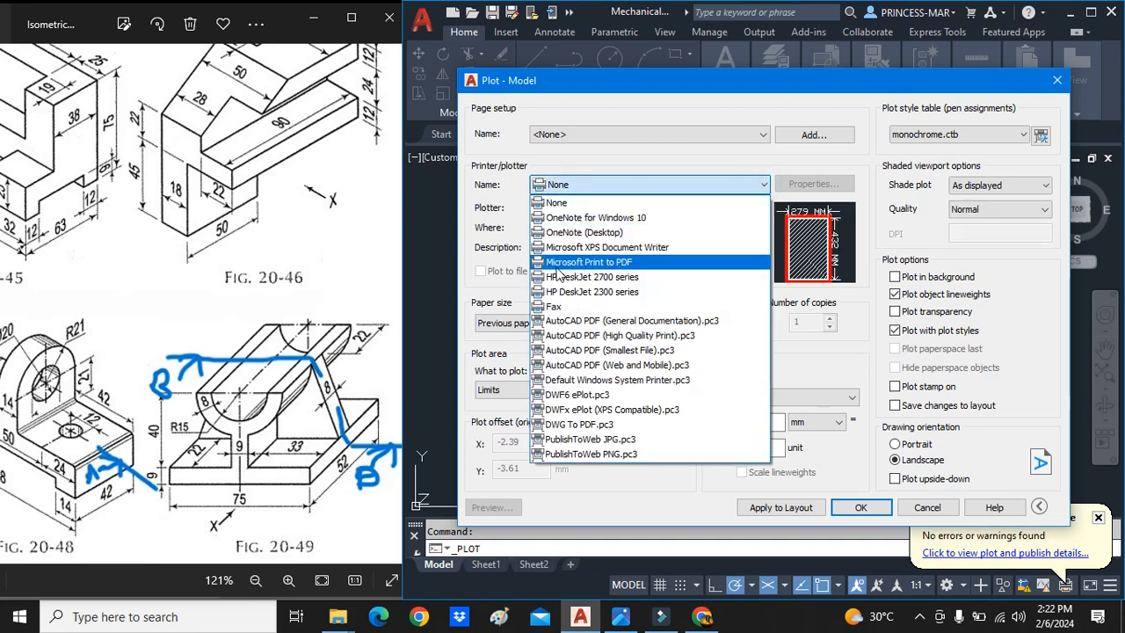
left_click(562, 262)
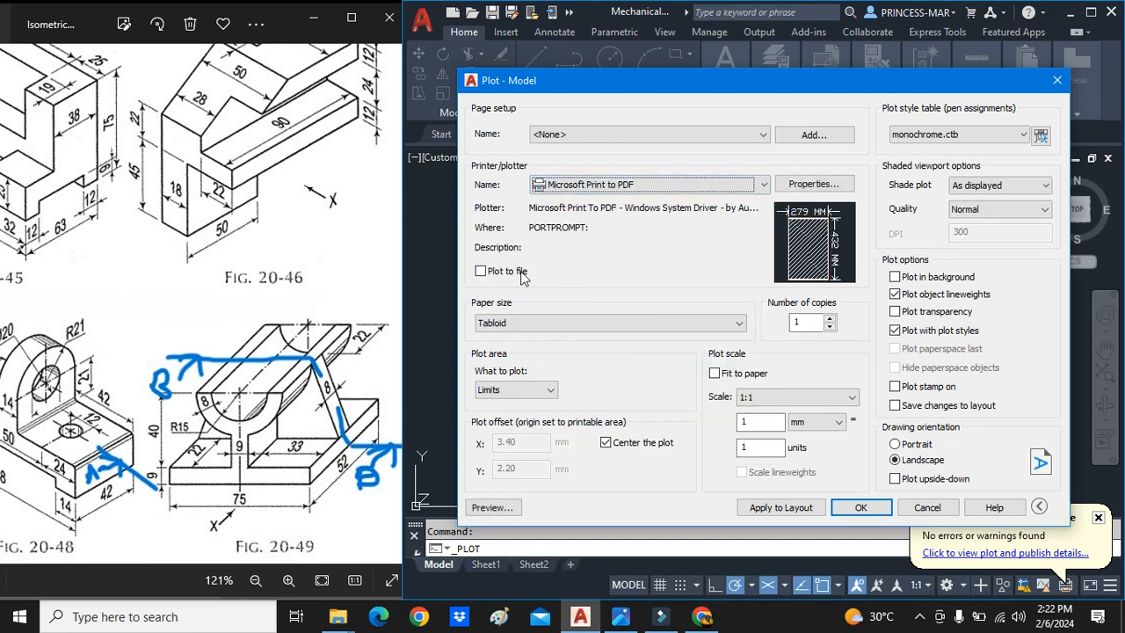
left_click(714, 373)
left_click(580, 323)
left_click(554, 337)
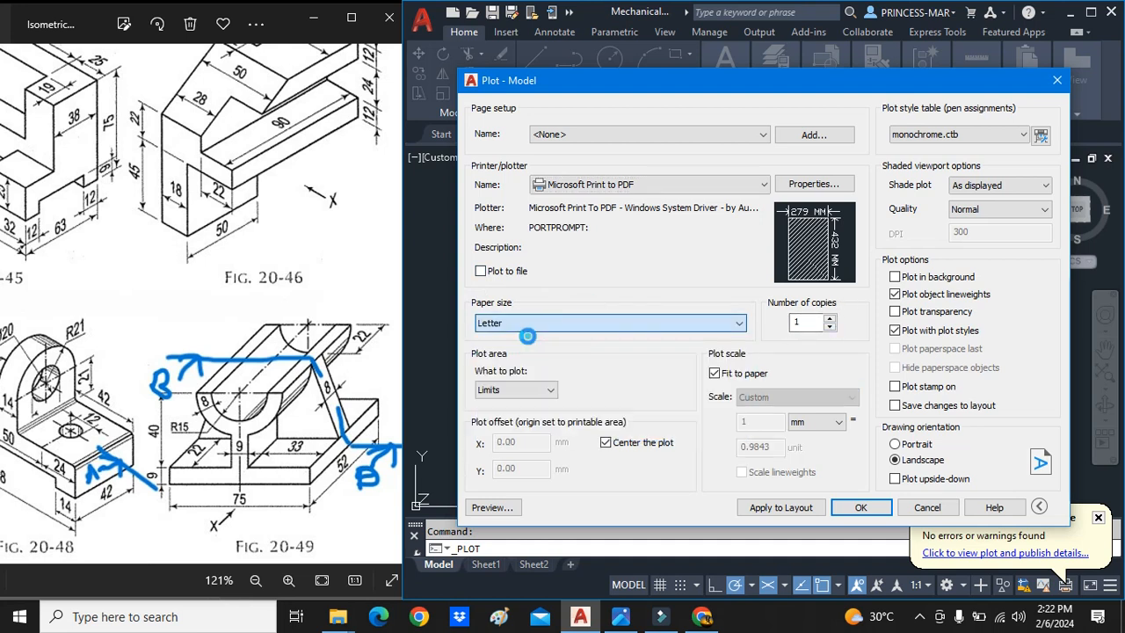
Set the plot area to a window enclosing the plane A-A sectional front view, the plan and the end view.
left_click(551, 390)
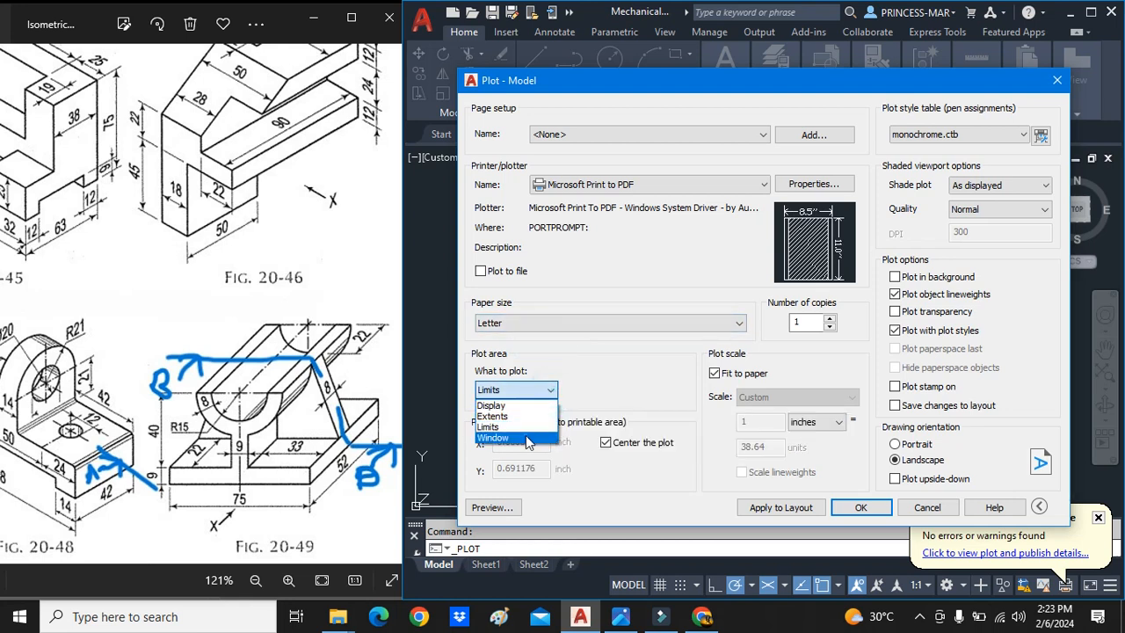
left_click(492, 441)
scroll(621, 332, "down", 6)
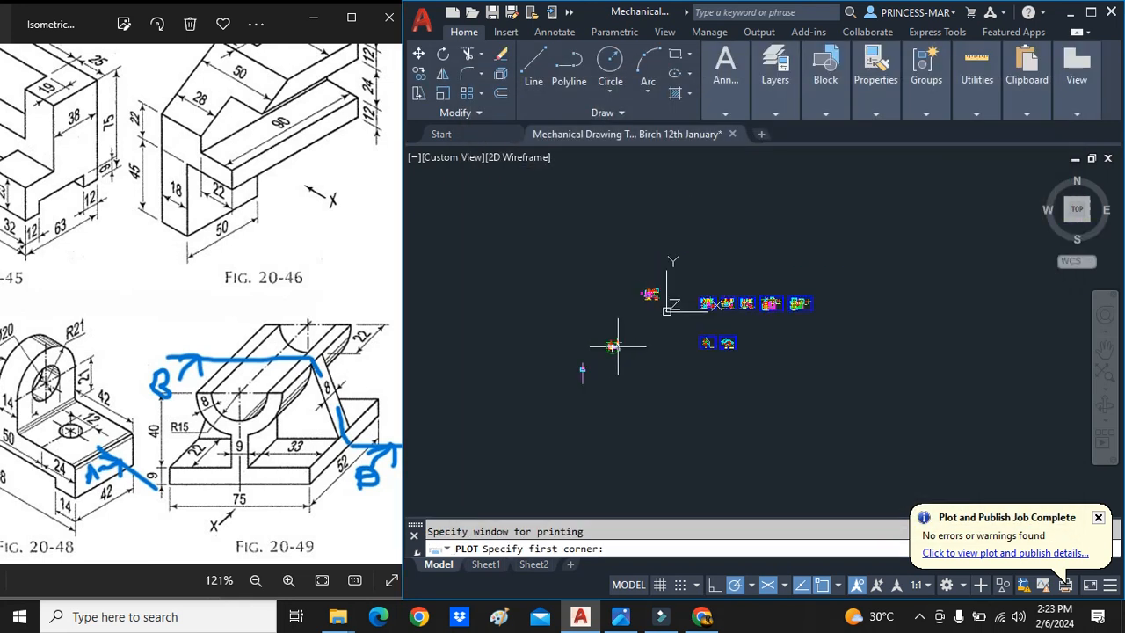
scroll(884, 253, "up", 5)
scroll(703, 339, "down", 5)
scroll(674, 343, "up", 4)
scroll(730, 338, "down", 6)
scroll(522, 385, "up", 4)
scroll(493, 391, "down", 4)
scroll(571, 387, "up", 5)
scroll(518, 290, "up", 2)
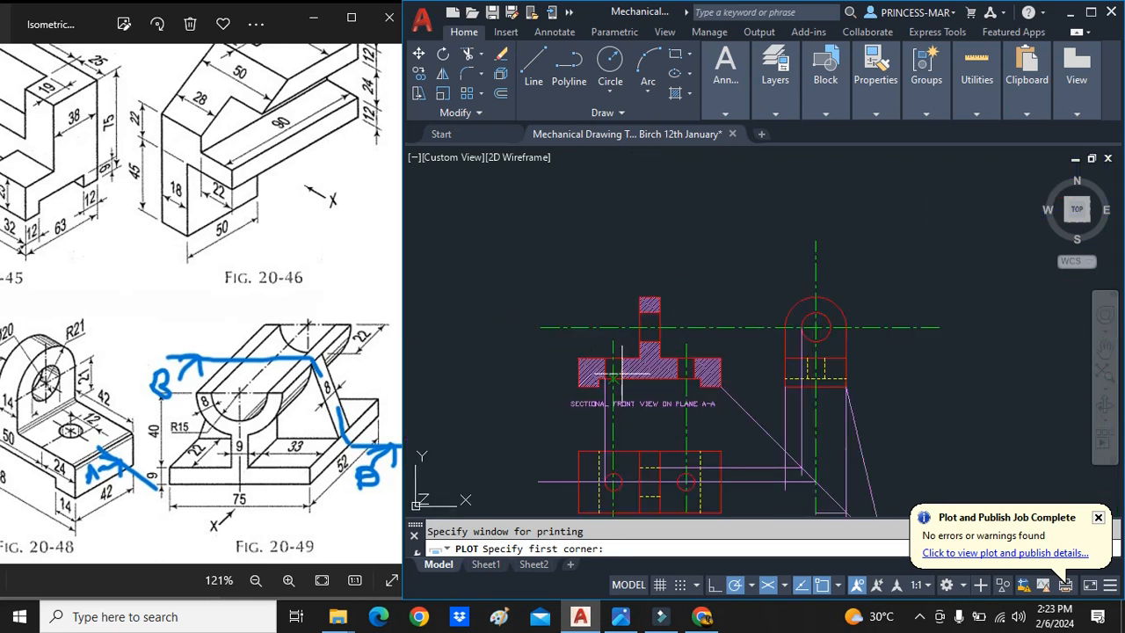
scroll(607, 352, "down", 3)
scroll(615, 339, "up", 3)
scroll(623, 333, "down", 5)
scroll(624, 333, "down", 3)
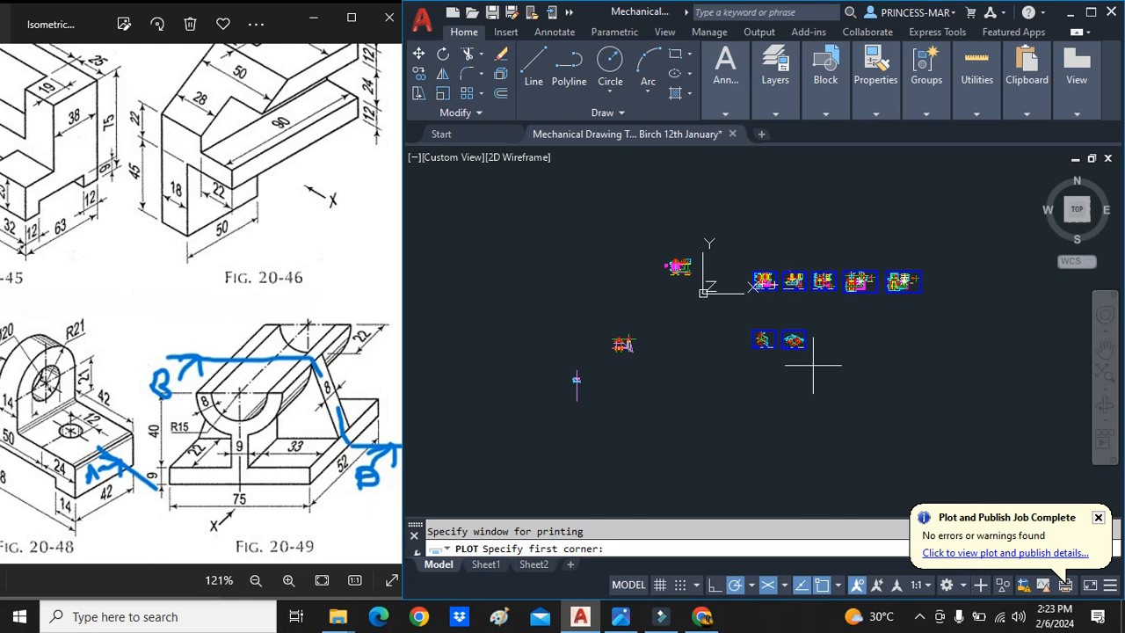
scroll(633, 356, "up", 10)
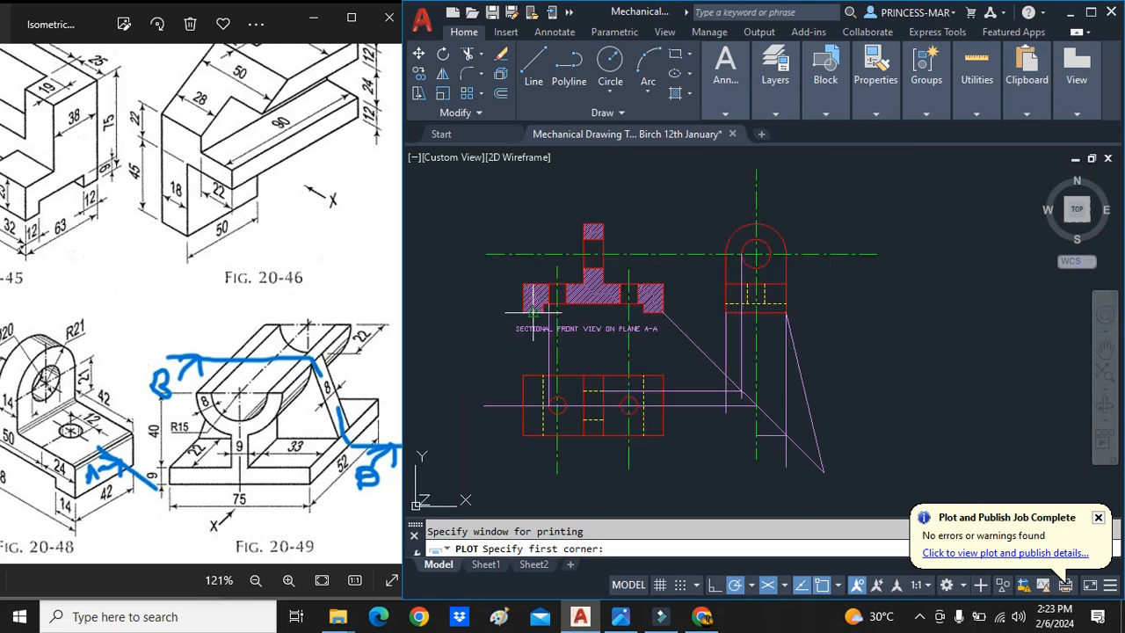
left_click(497, 186)
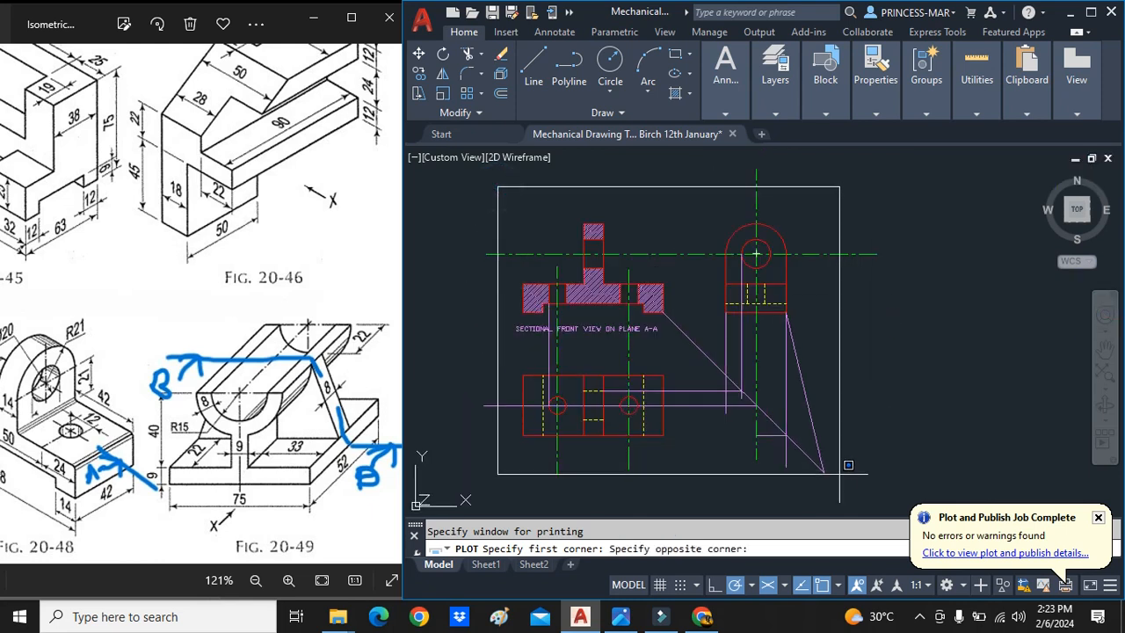
left_click(841, 446)
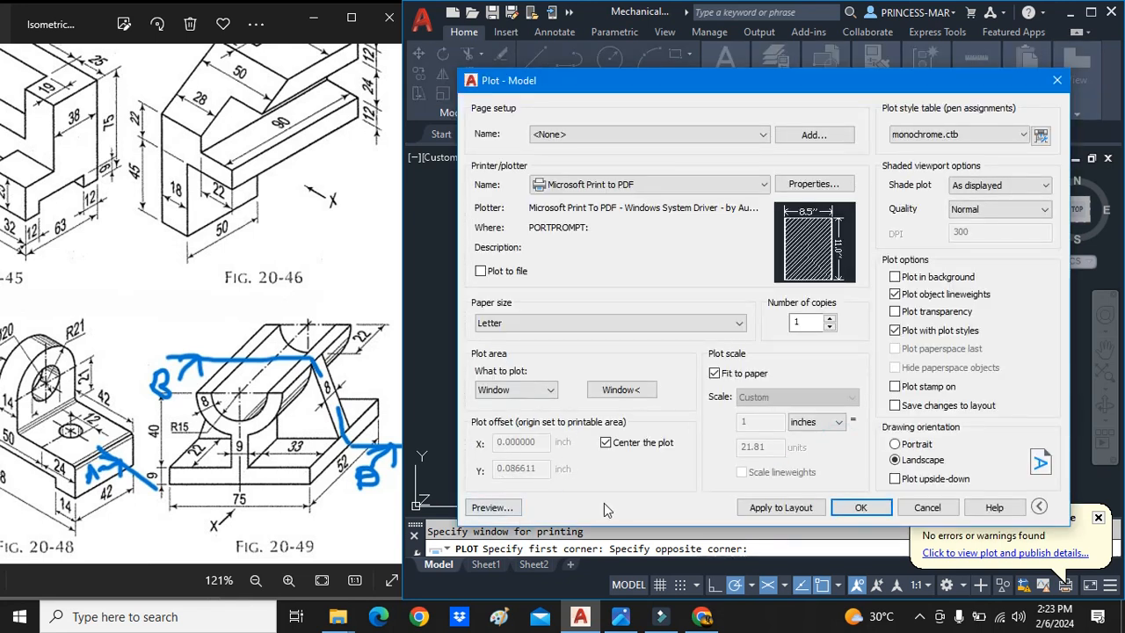
Plot the windowed views to a PDF file named Print Exercise on the Desktop.
left_click(878, 511)
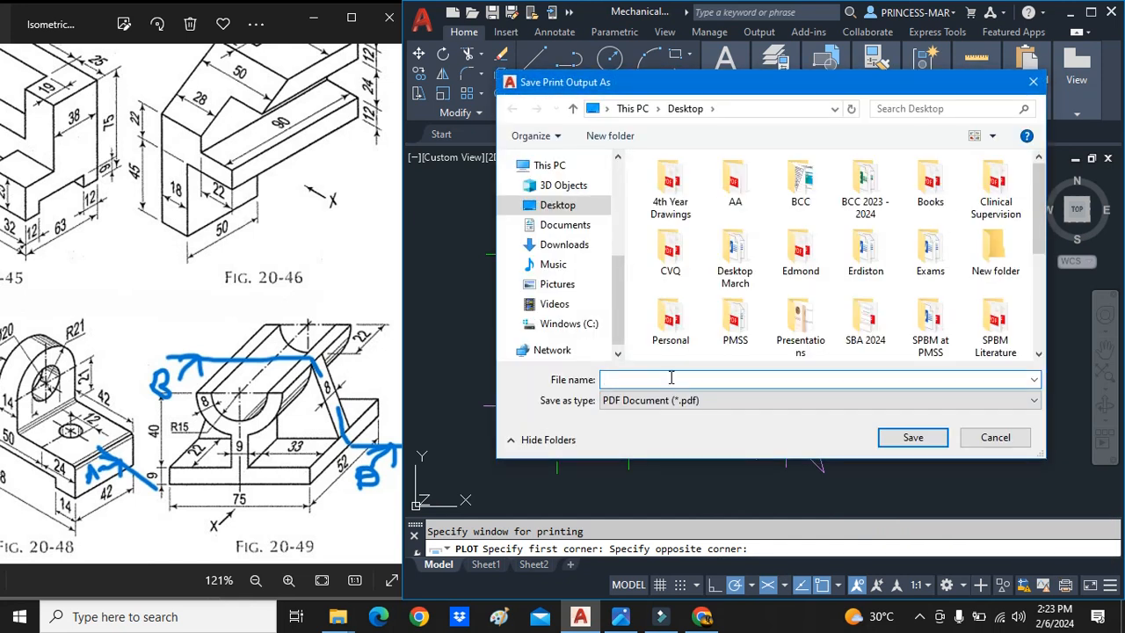
type("Print Exercise")
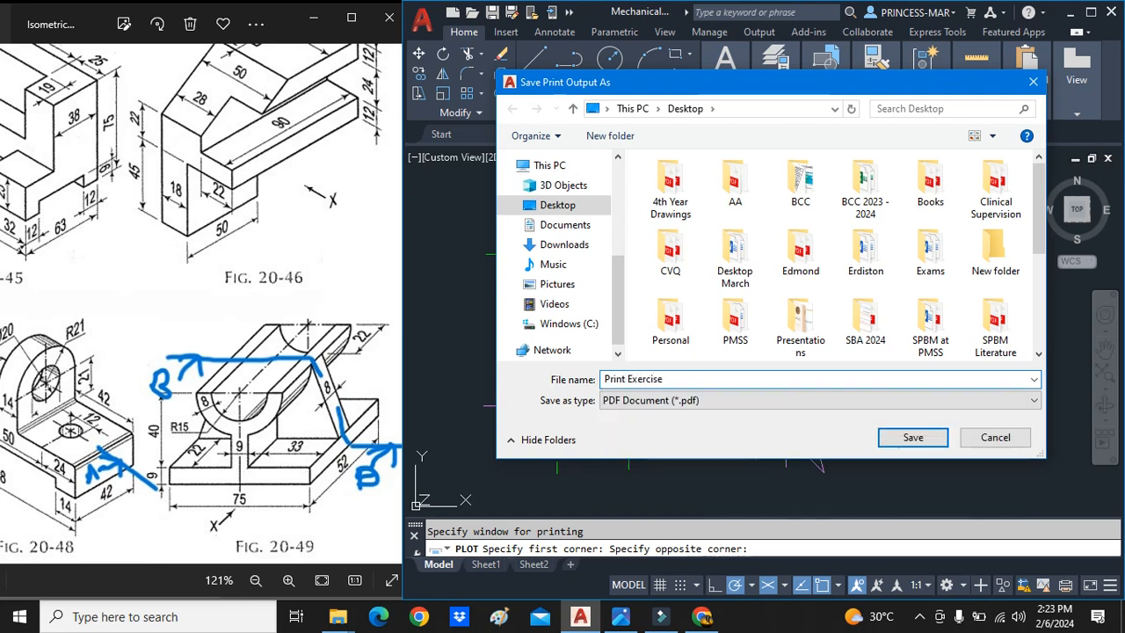
left_click(913, 437)
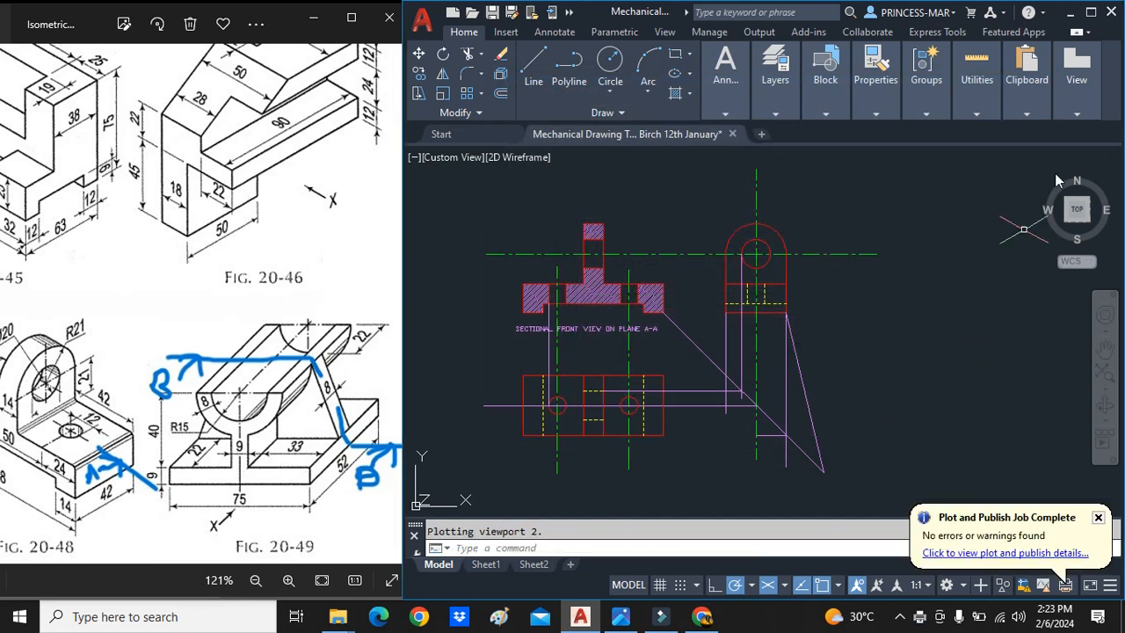
Minimise the drawing, reference image and browser windows, and open the Print Exercise PDF from the desktop in a maximised Microsoft Edge window.
left_click(1070, 12)
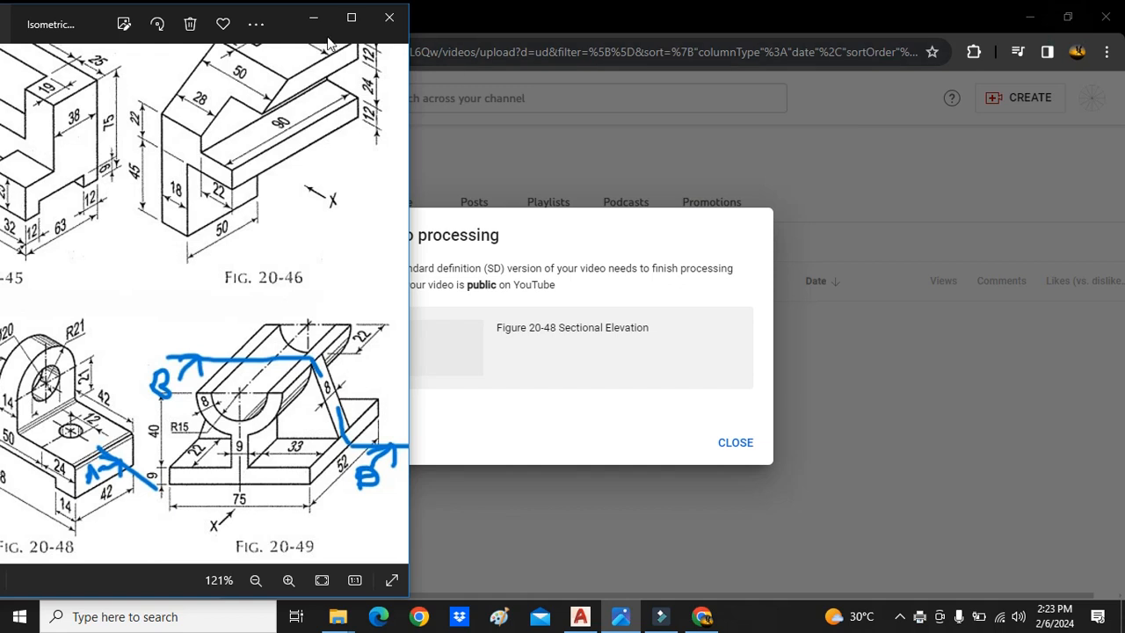
left_click(314, 21)
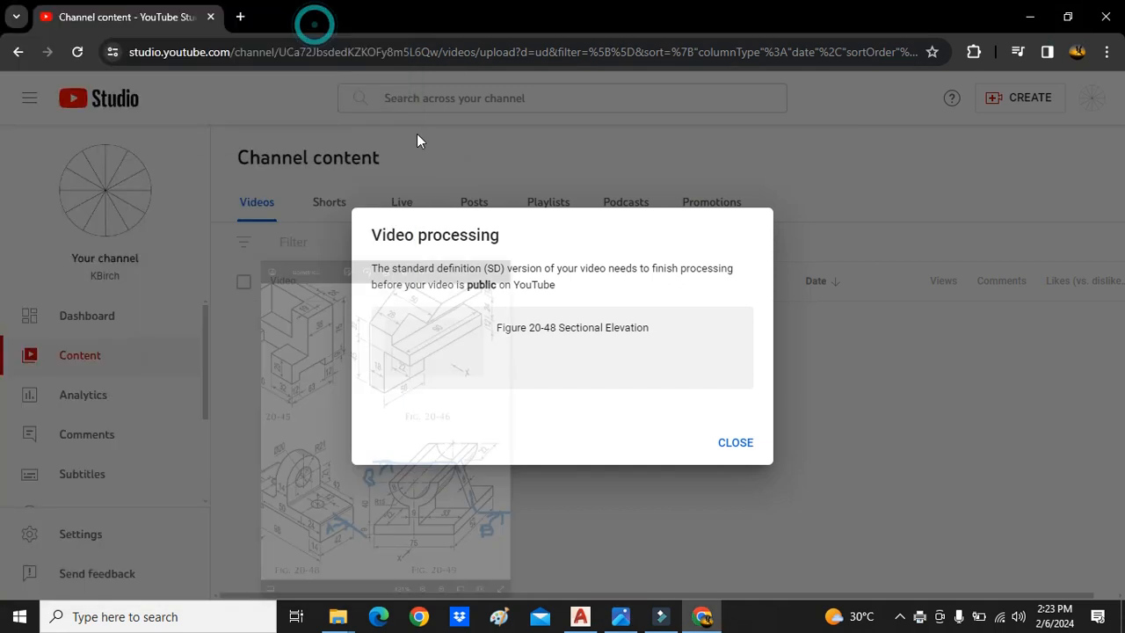
left_click(746, 445)
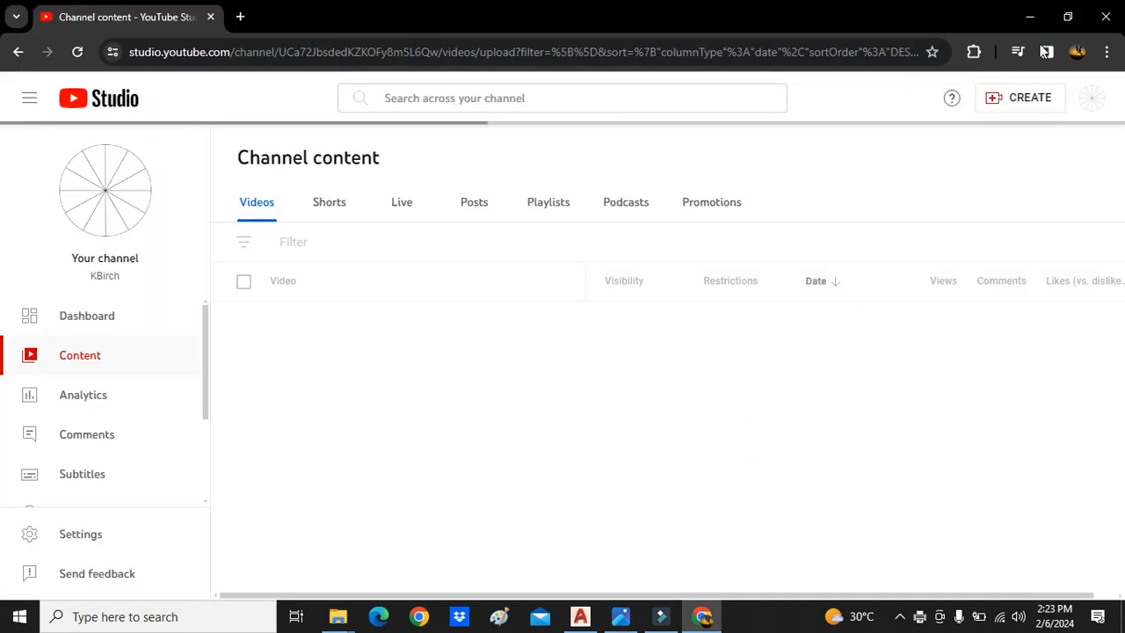
left_click(1031, 17)
left_click(708, 211)
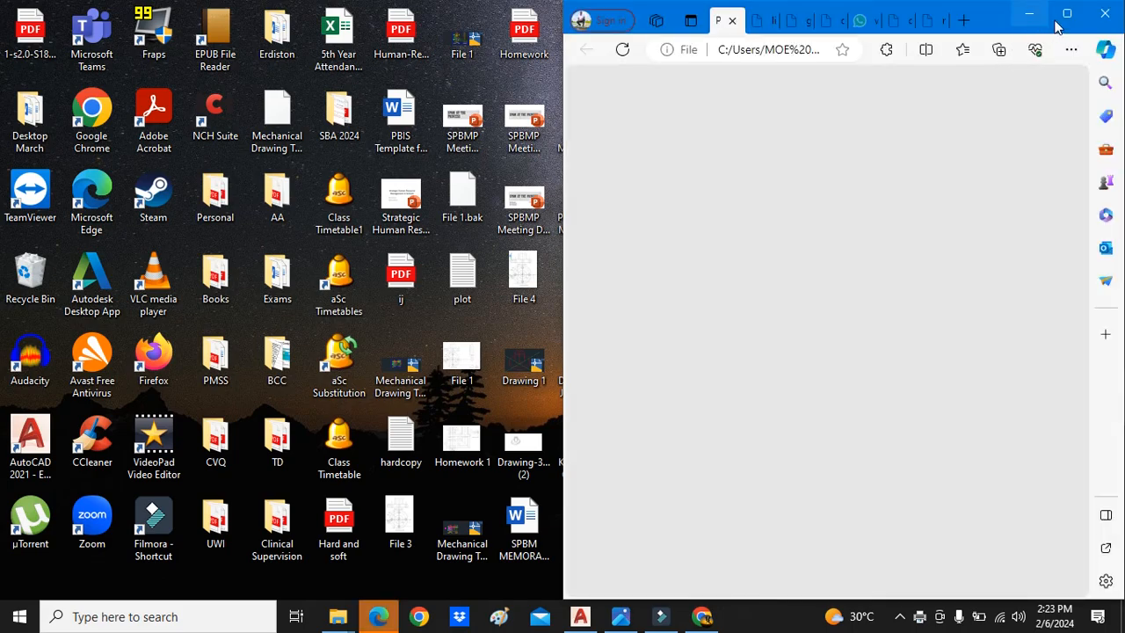
left_click(1065, 17)
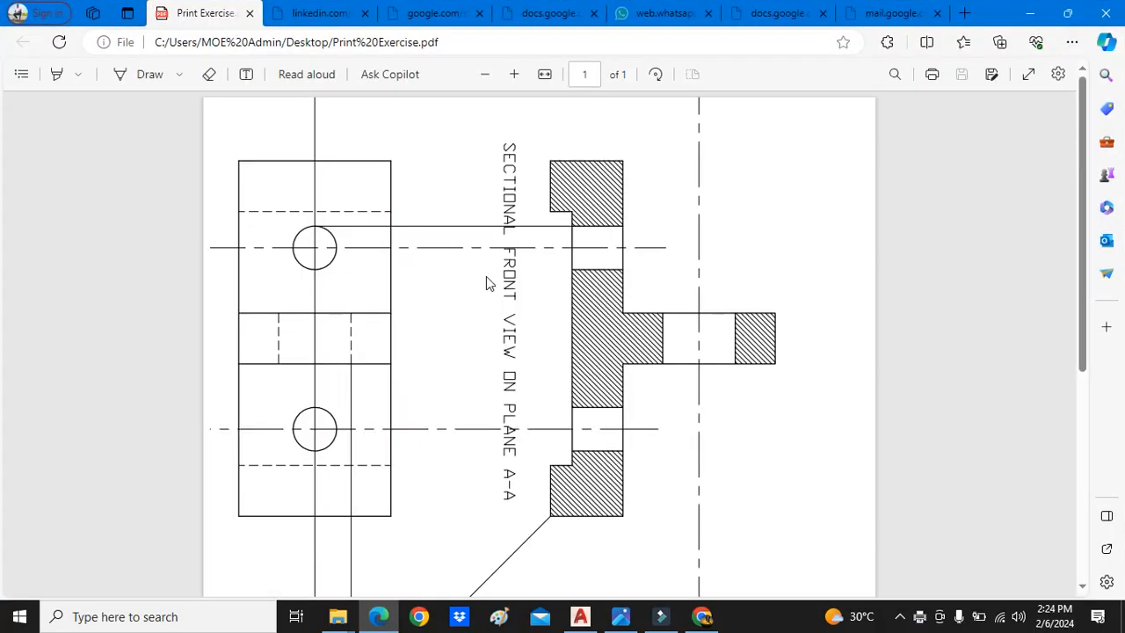
Rotate the Print Exercise page until the views and the section title read upright.
left_click(654, 75)
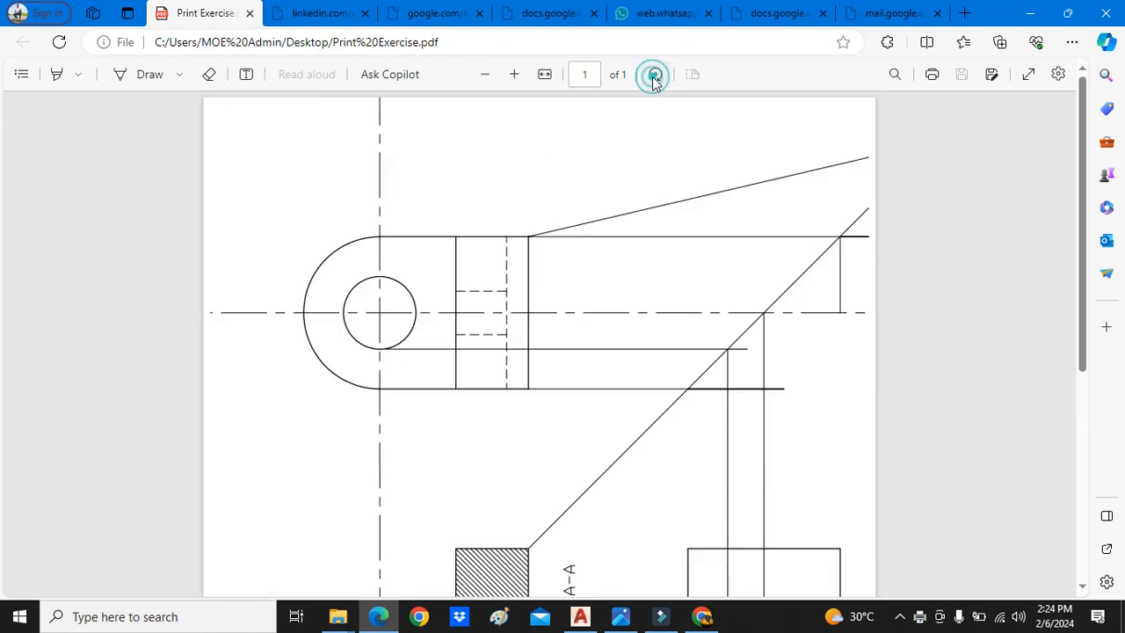
left_click(654, 74)
scroll(631, 184, "down", 2)
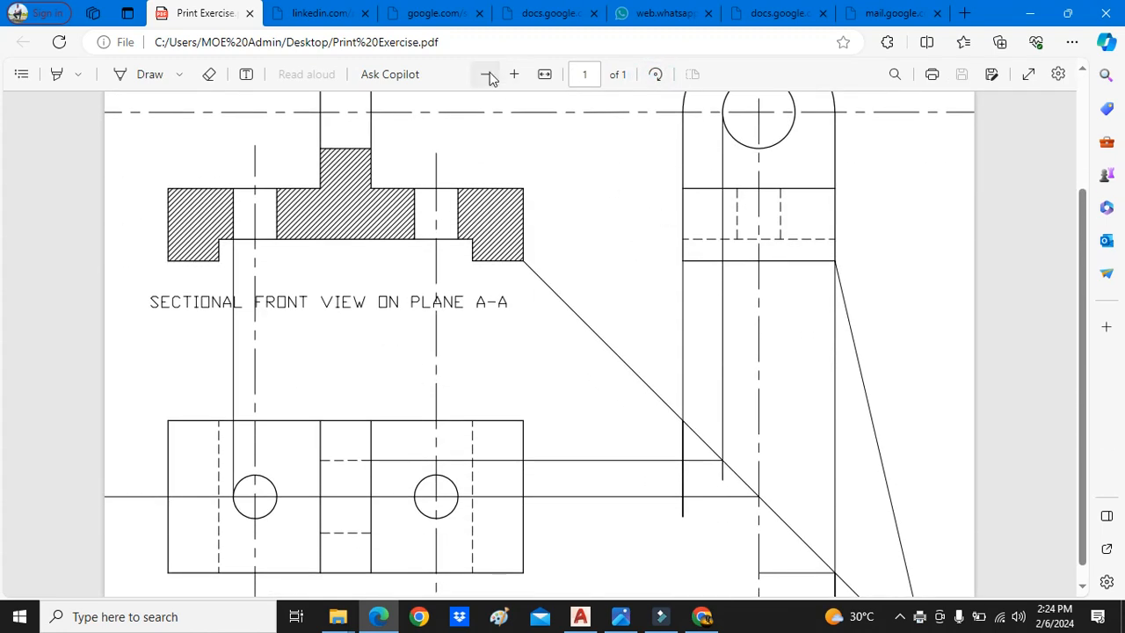
left_click(486, 74)
left_click(489, 76)
left_click(488, 76)
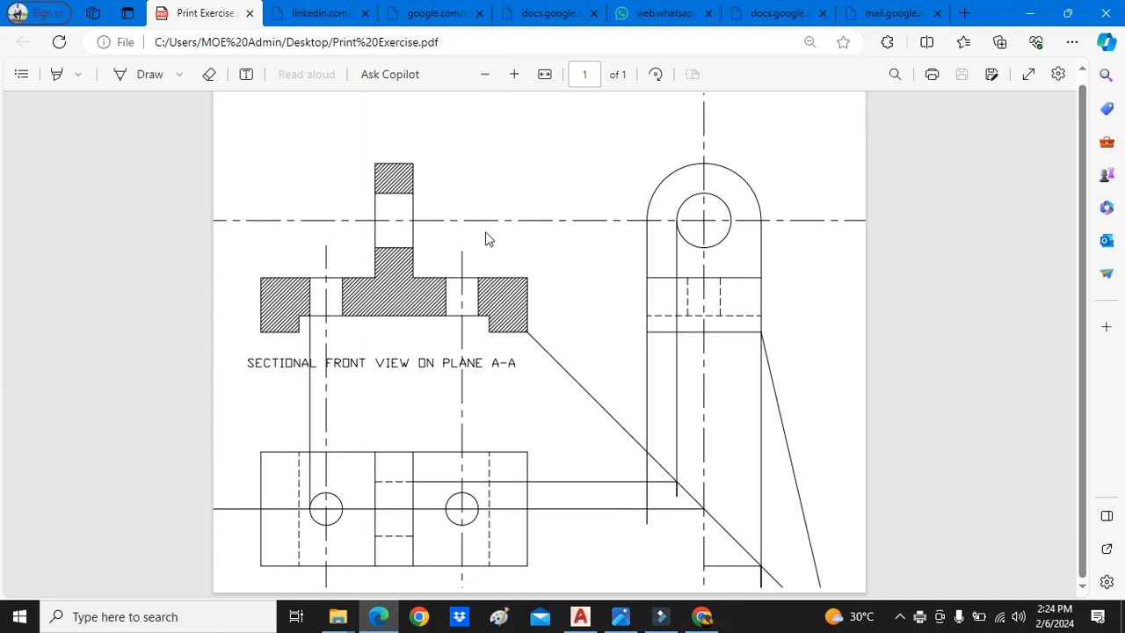
left_click(515, 74)
scroll(481, 222, "down", 1)
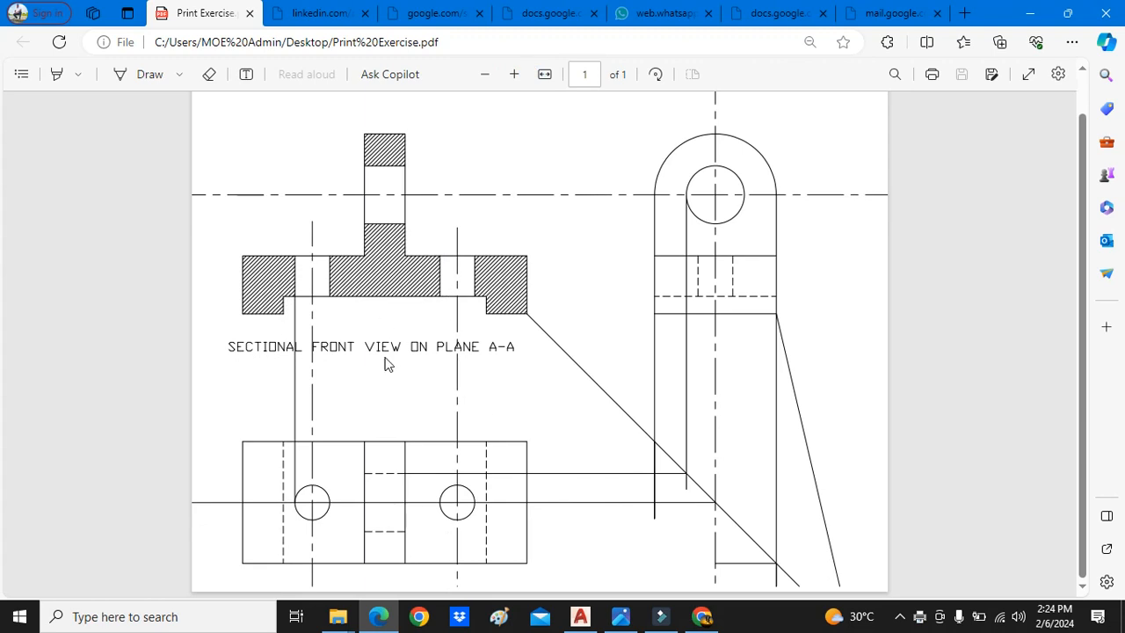
scroll(303, 400, "up", 1)
scroll(300, 359, "down", 1)
Examine the outlines, hidden lines and centre lines of the section and plan in the PDF at close range.
left_click(514, 75)
left_click(514, 74)
left_click(514, 75)
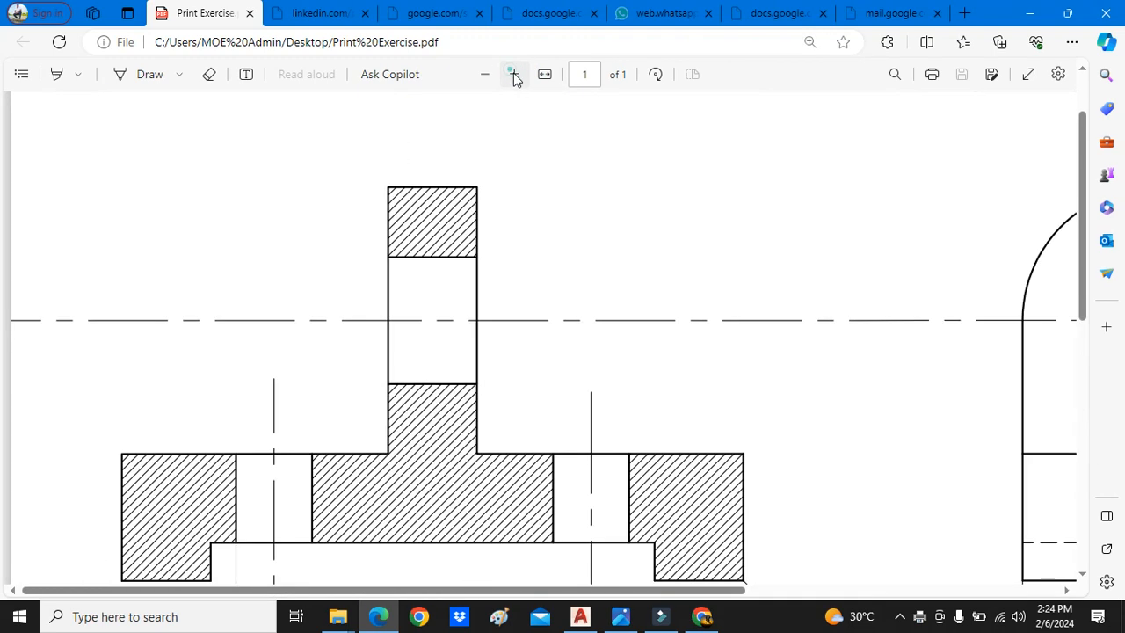
scroll(472, 276, "down", 3)
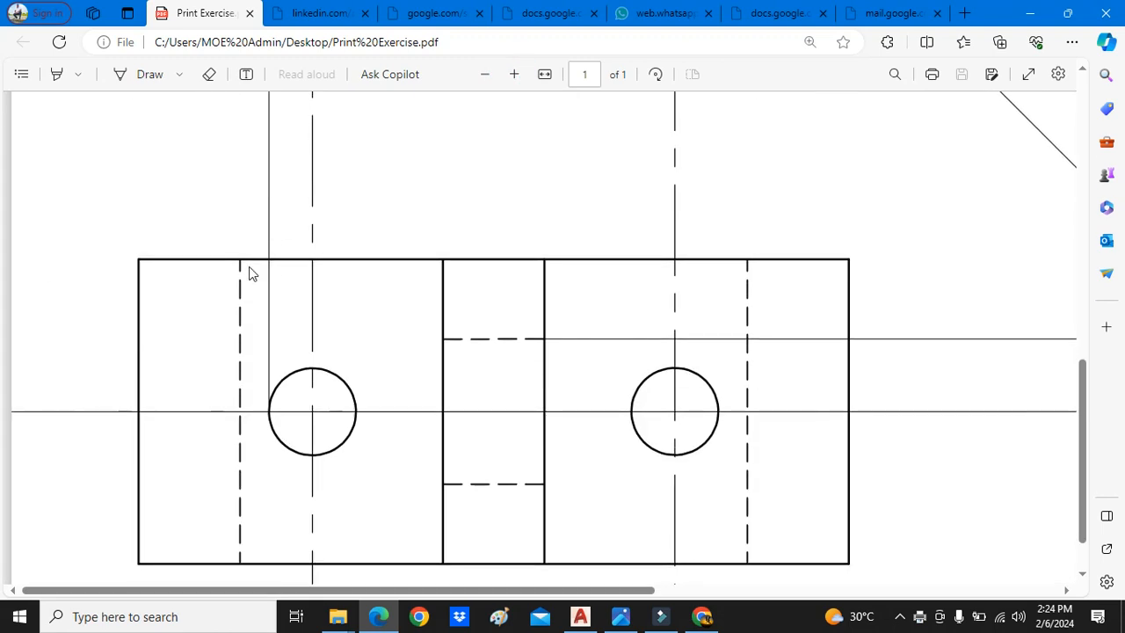
scroll(367, 361, "down", 1)
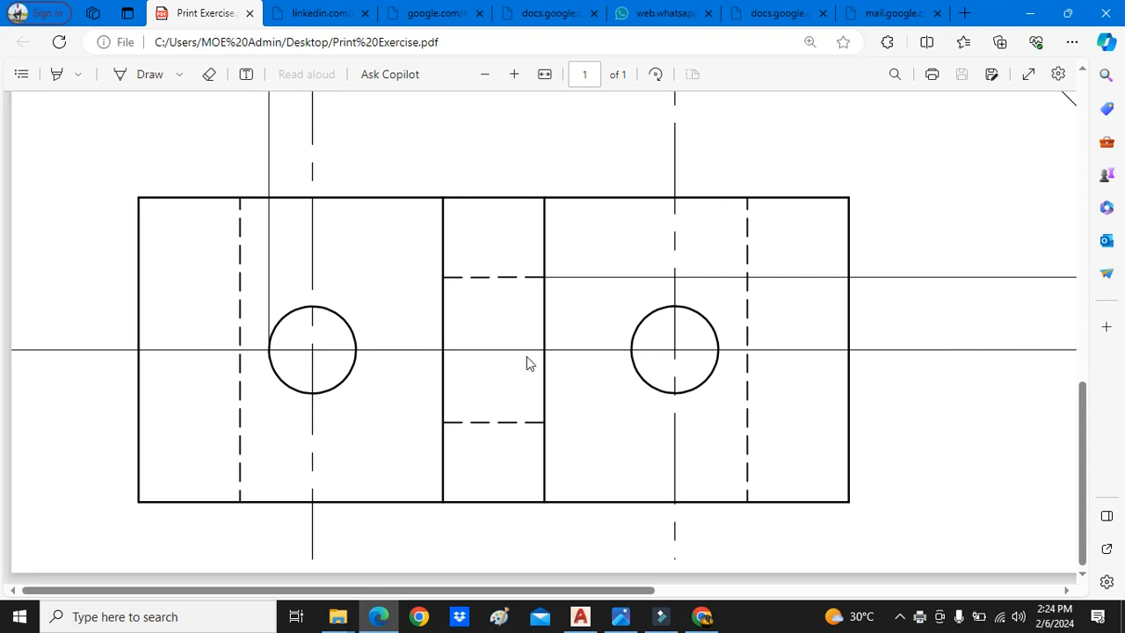
left_click(517, 76)
left_click(518, 75)
scroll(567, 237, "down", 5)
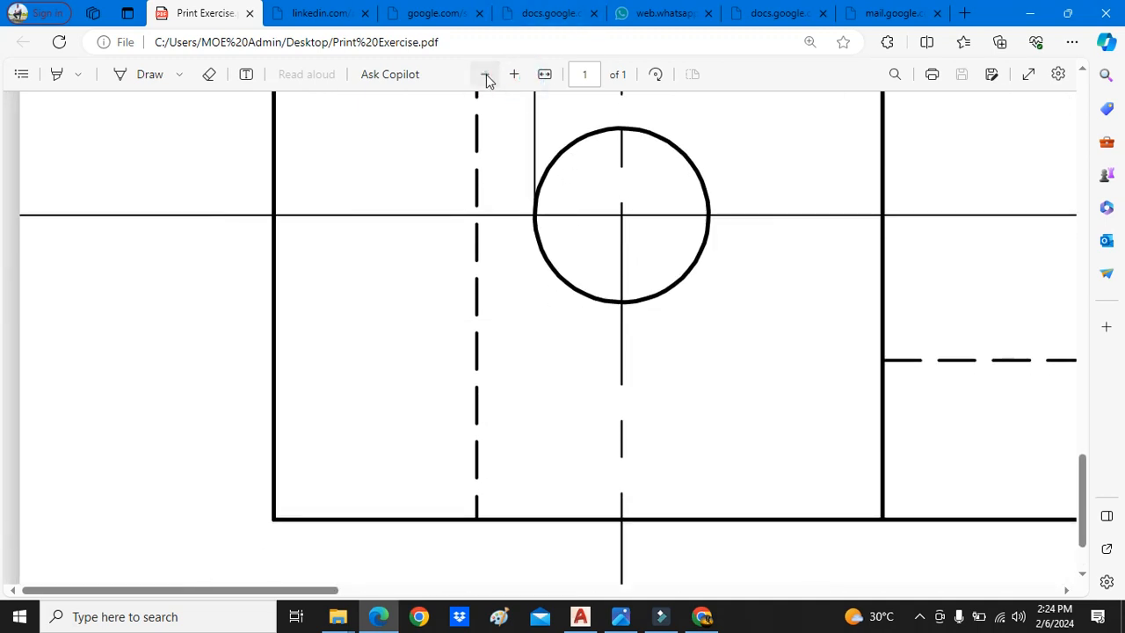
Review the whole PDF page, and inspect the section's hatching, its title and the end view's line weights up close.
left_click(486, 76)
left_click(486, 76)
left_click(485, 74)
left_click(495, 76)
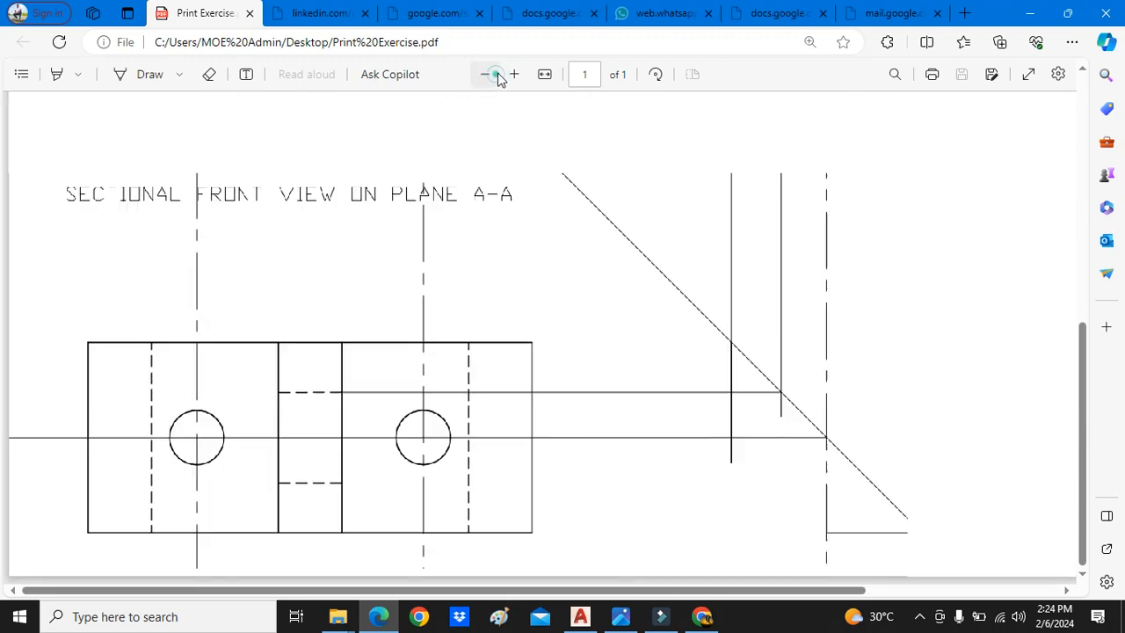
left_click(496, 76)
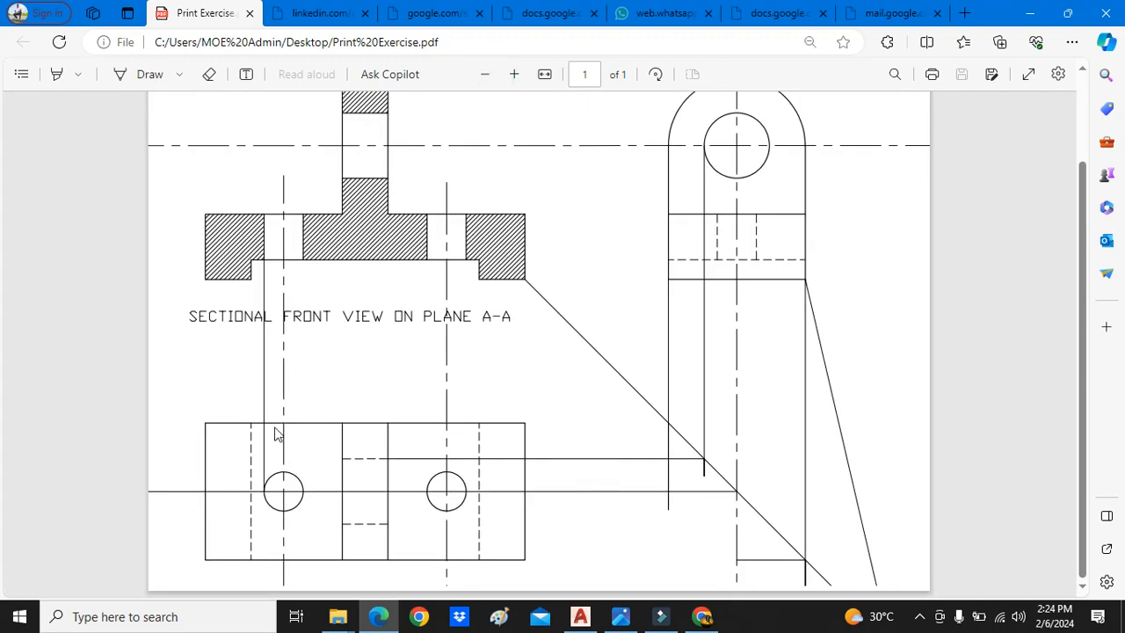
scroll(351, 250, "up", 2)
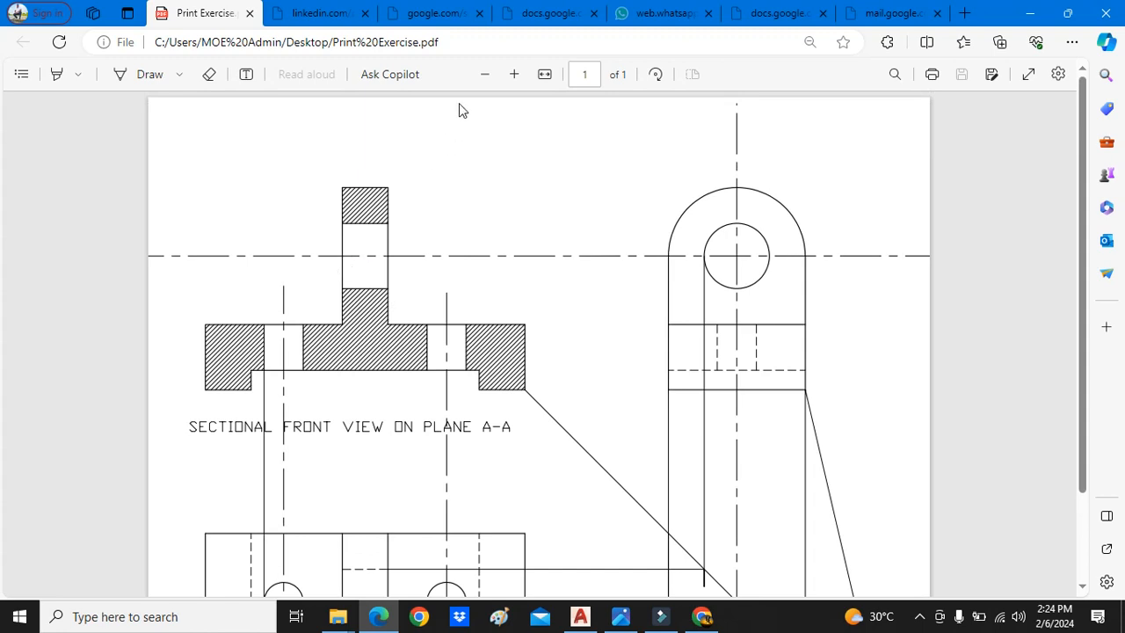
left_click(514, 75)
left_click(514, 76)
left_click(514, 76)
left_click(515, 76)
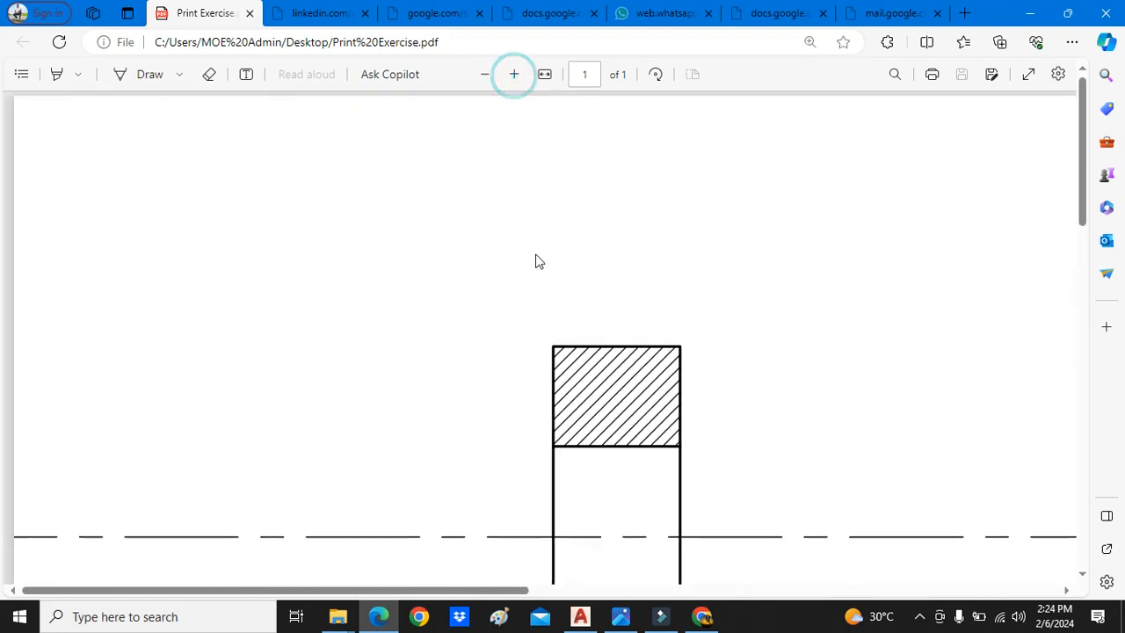
scroll(615, 290, "down", 4)
scroll(703, 325, "down", 5)
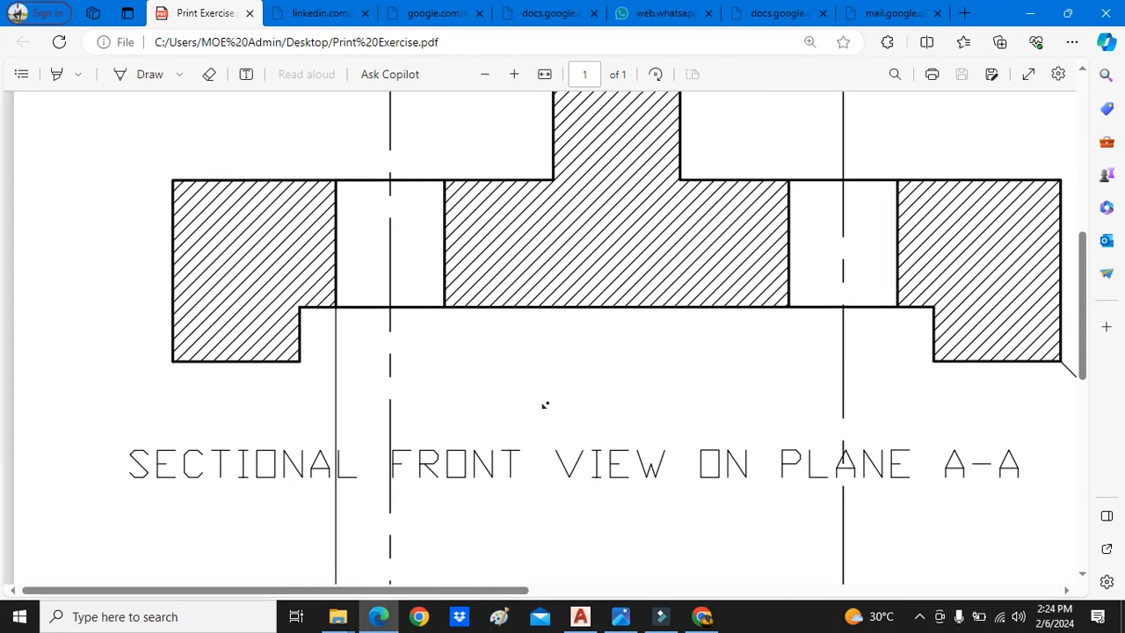
scroll(579, 459, "right", 10, "shift")
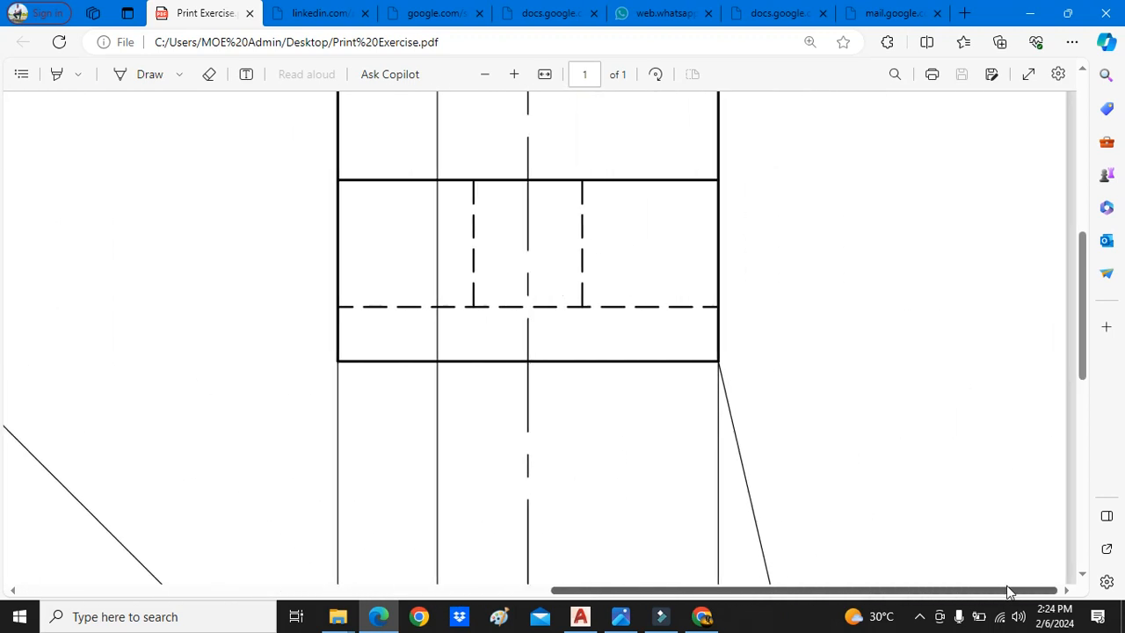
Inspect the end view's base, the projection lines and the plan view's circles, hidden lines and outlines in the PDF at close range.
scroll(579, 459, "up", 5)
scroll(580, 457, "down", 12)
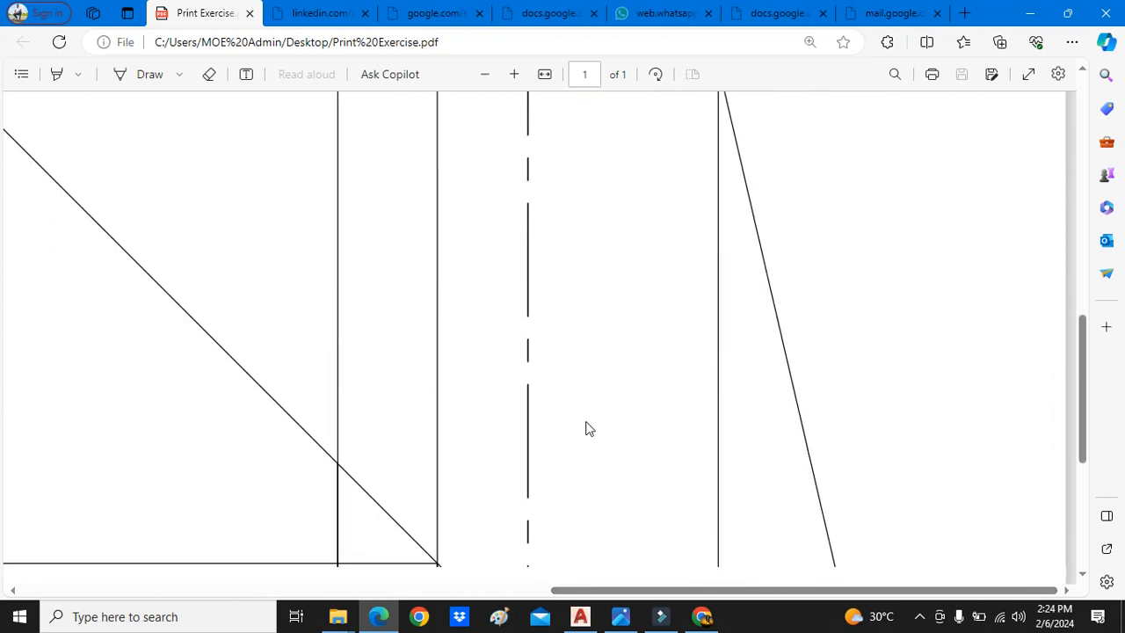
scroll(579, 424, "down", 2)
left_click_drag(683, 592, 231, 548)
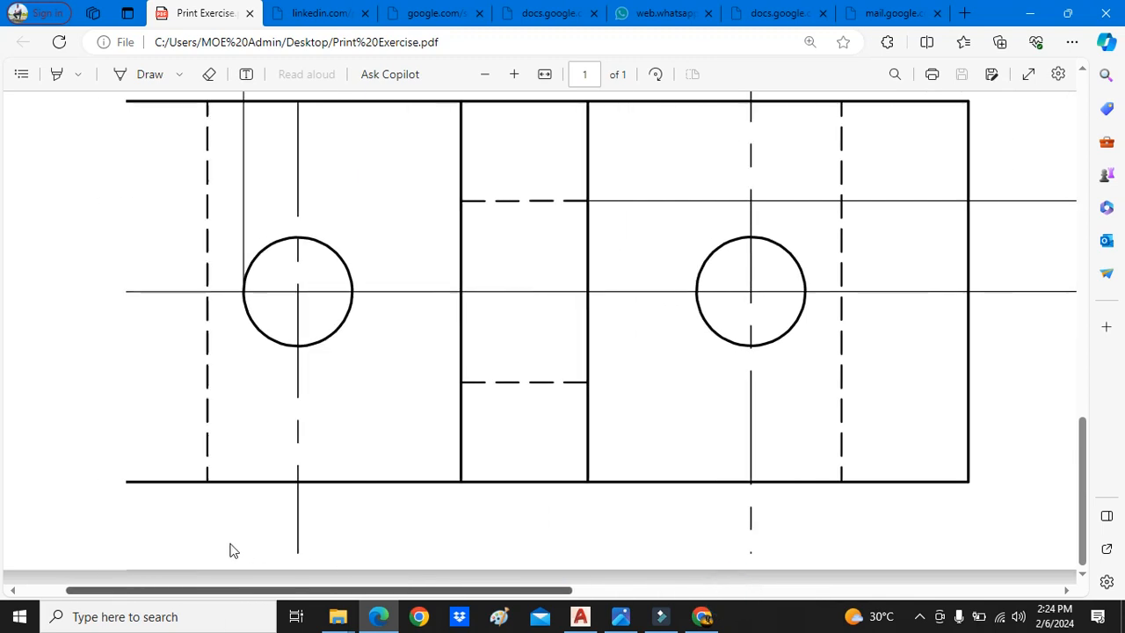
scroll(419, 419, "up", 1)
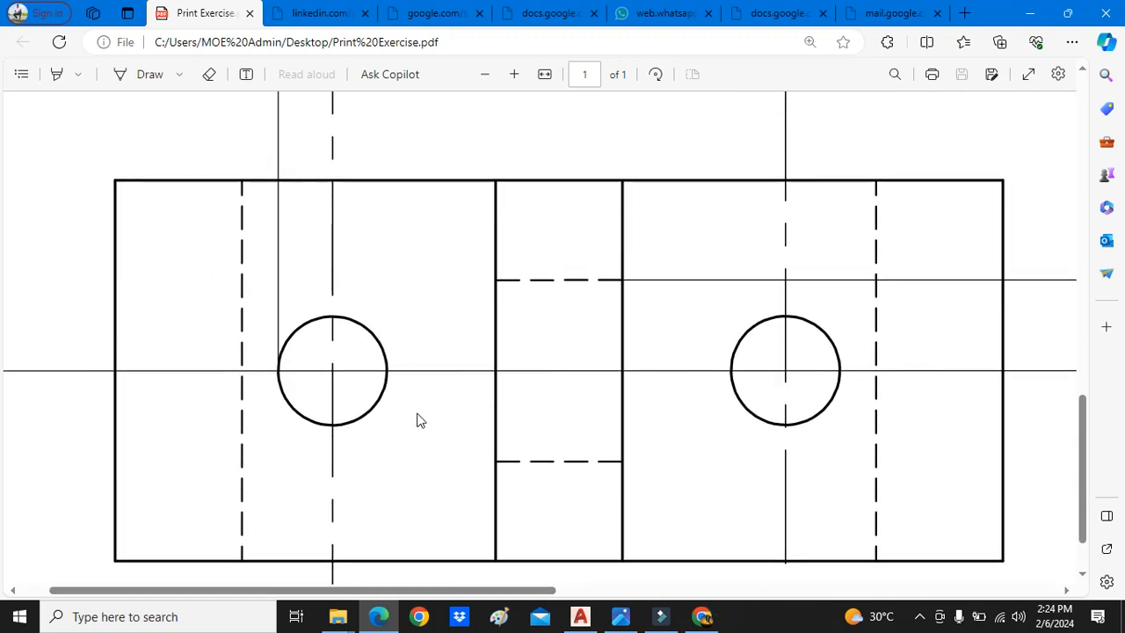
Minimise the PDF's browser window and bring back the Filmora and AutoCAD windows, with the AutoCAD drawing in front.
left_click(1034, 15)
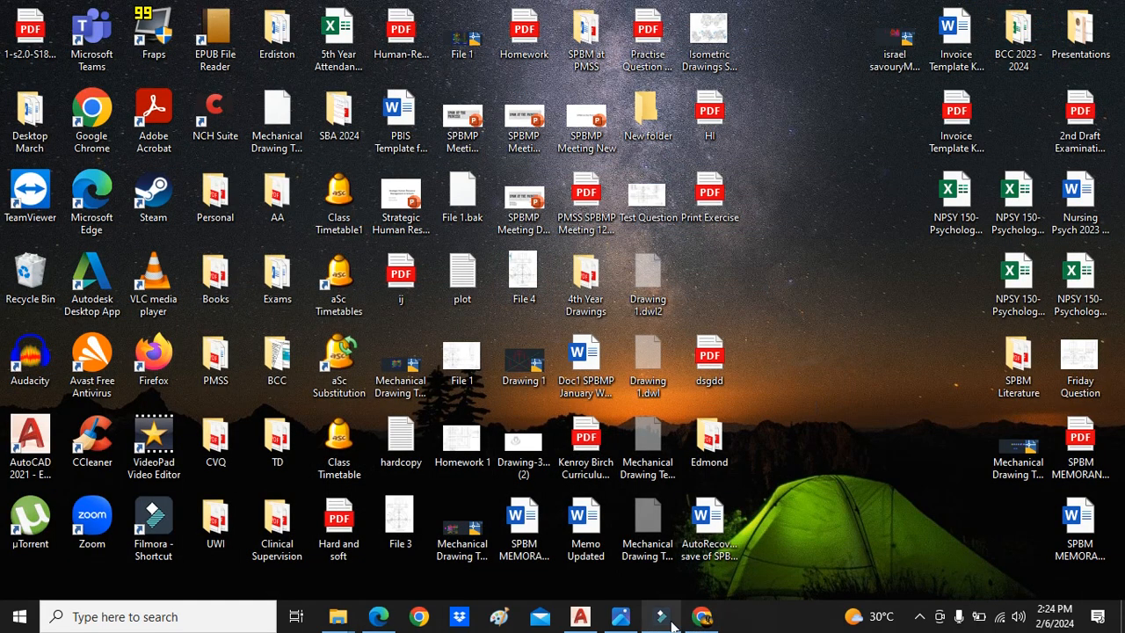
left_click(670, 621)
mouse_move(547, 211)
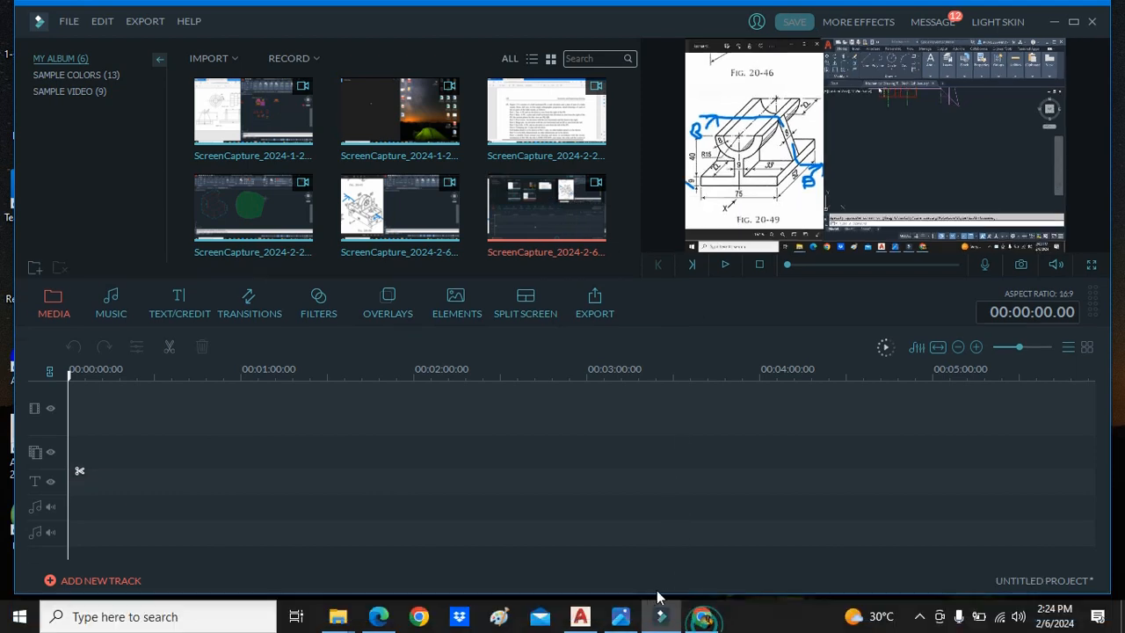
left_click(580, 616)
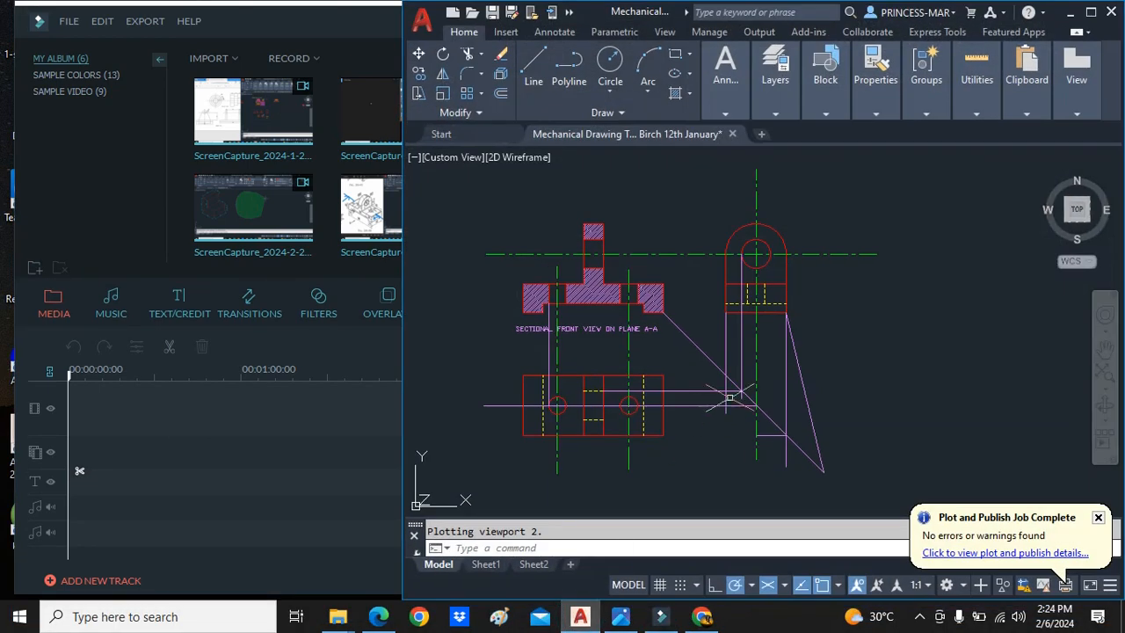